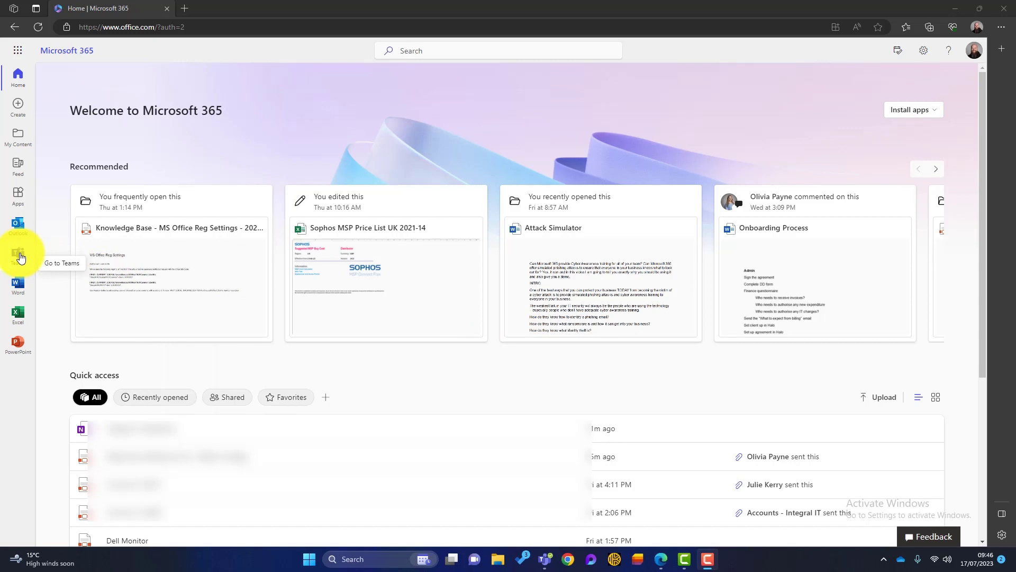
- Open the app launcher and close it, then load teams.microsoft.com in a new browser tab
click(20, 55)
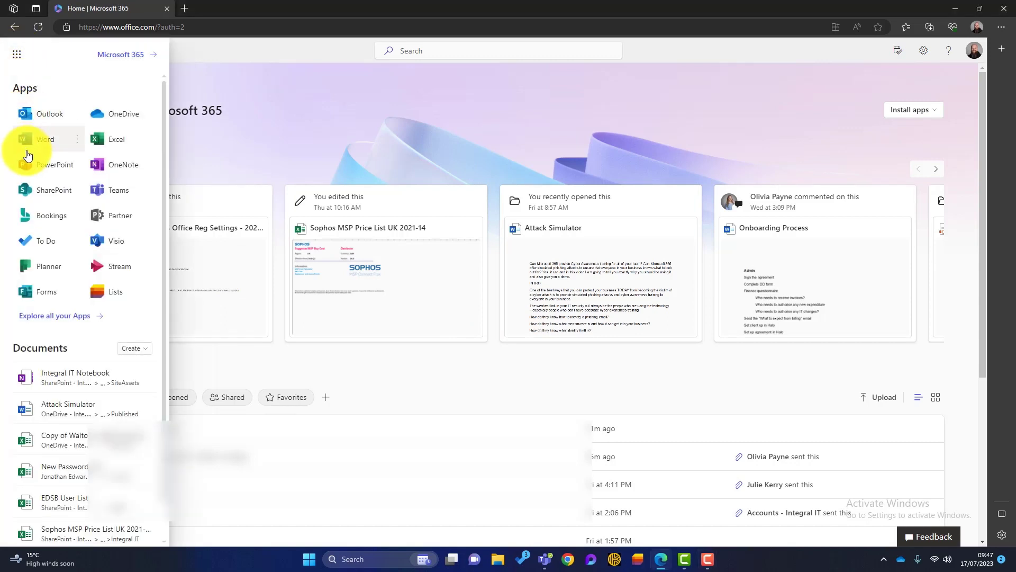
click(326, 127)
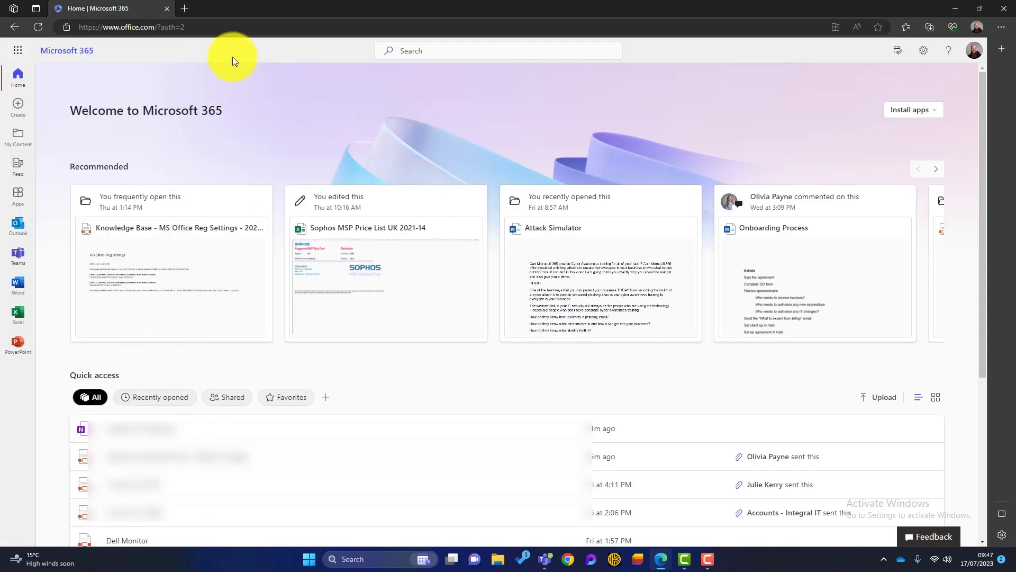
click(186, 8)
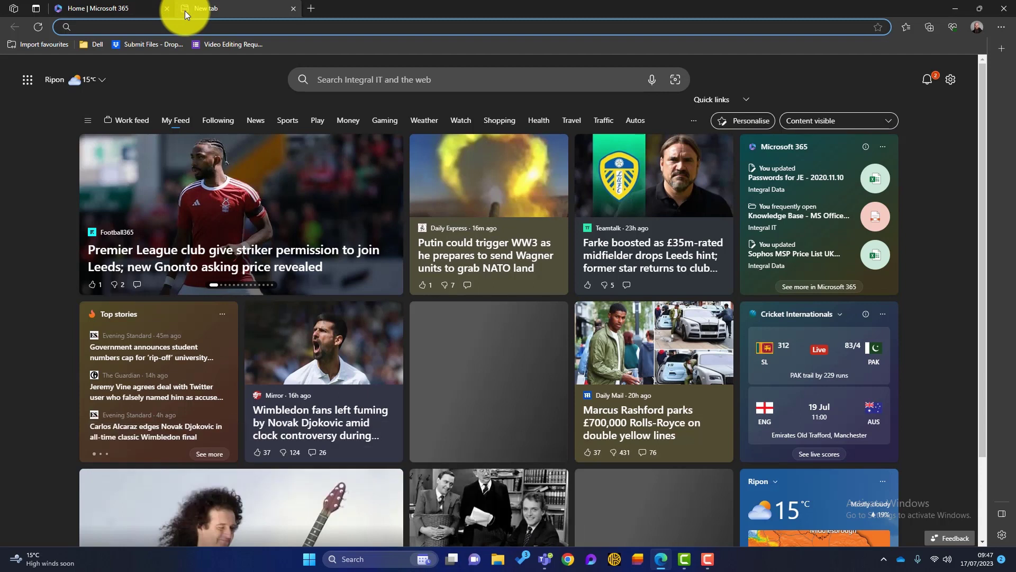
text(teams.)
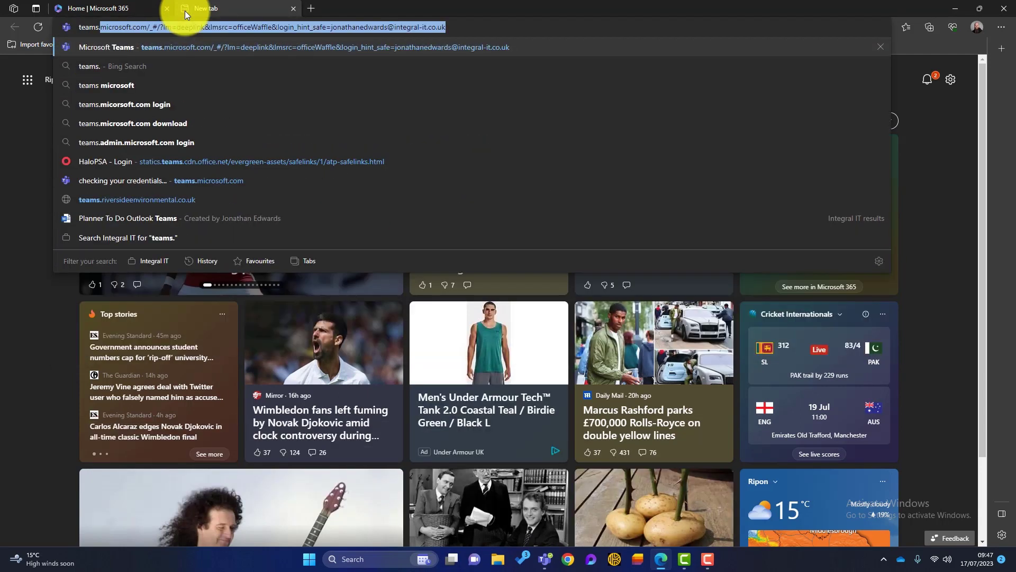
text(microsoft.com)
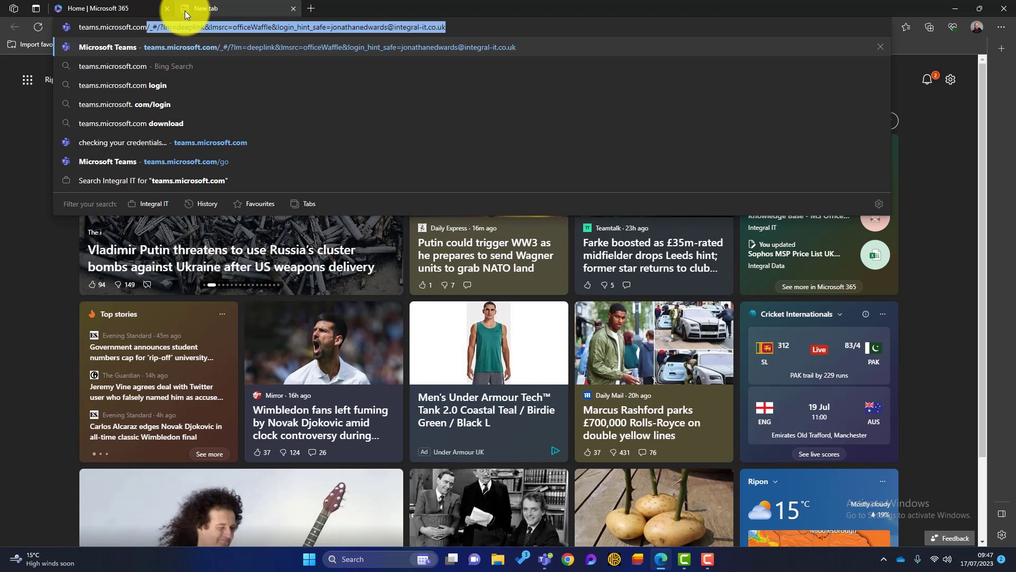
key(Return)
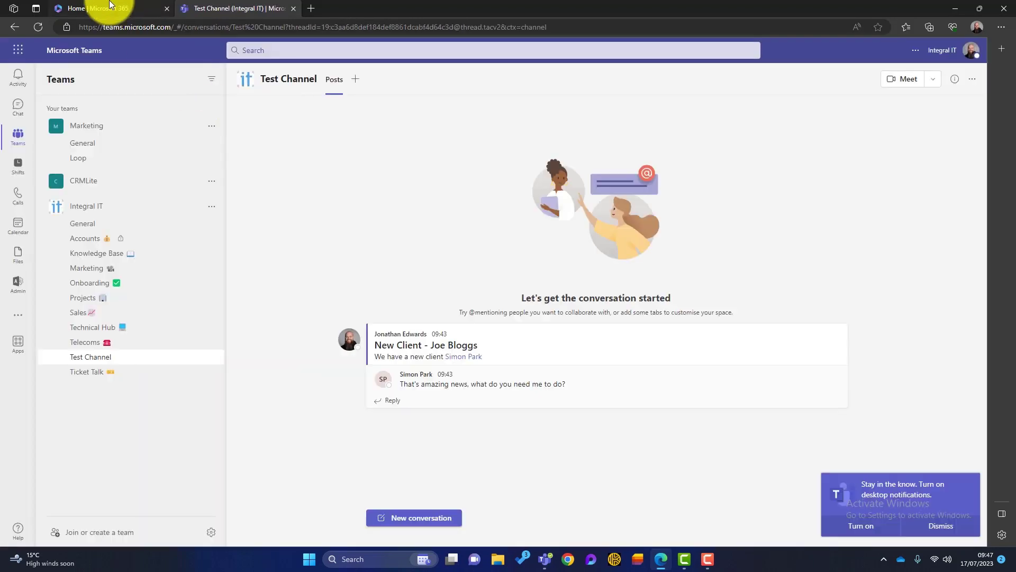
- Switch to the Microsoft 365 tab, return to Test Channel, and choose to download the desktop app
click(110, 6)
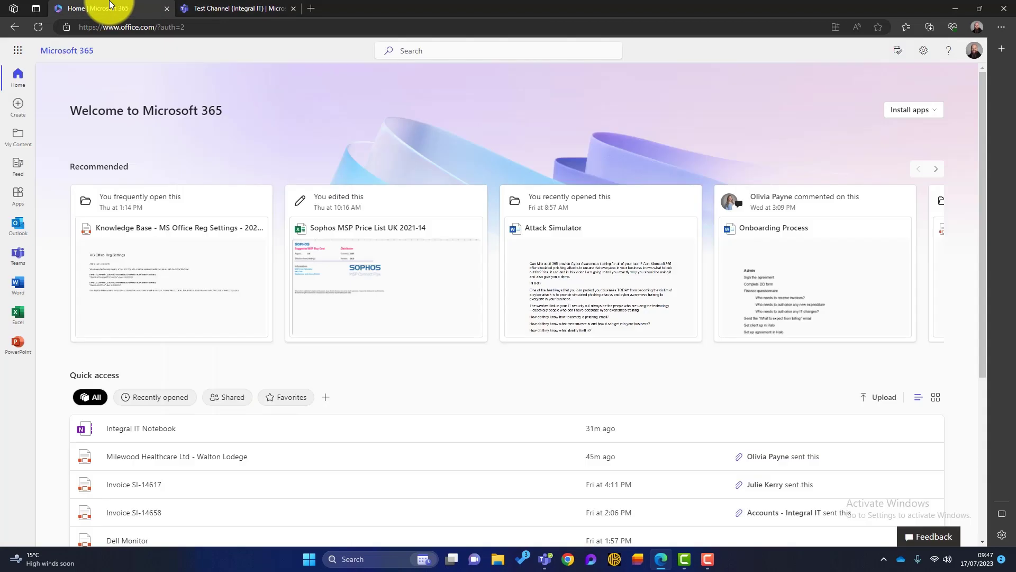
click(253, 13)
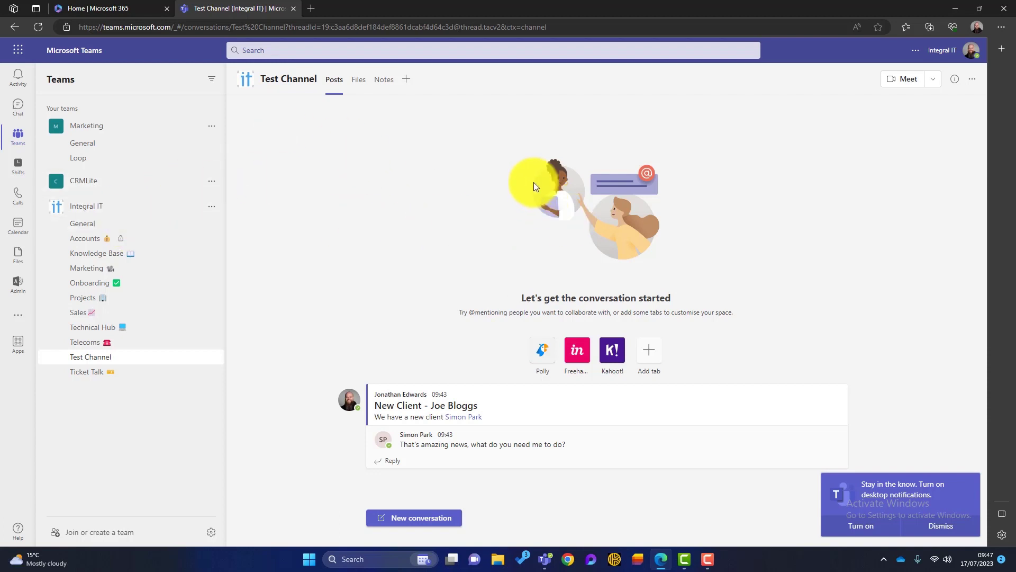
click(916, 51)
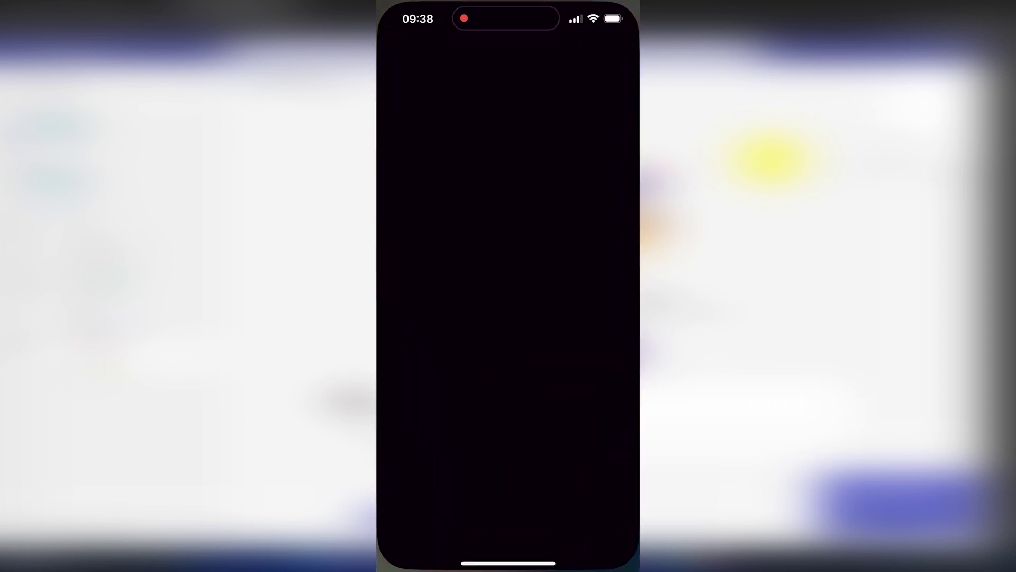
- Search the App Store for 'teams', open the Microsoft Teams listing, and close the Teams browser tab
click(613, 537)
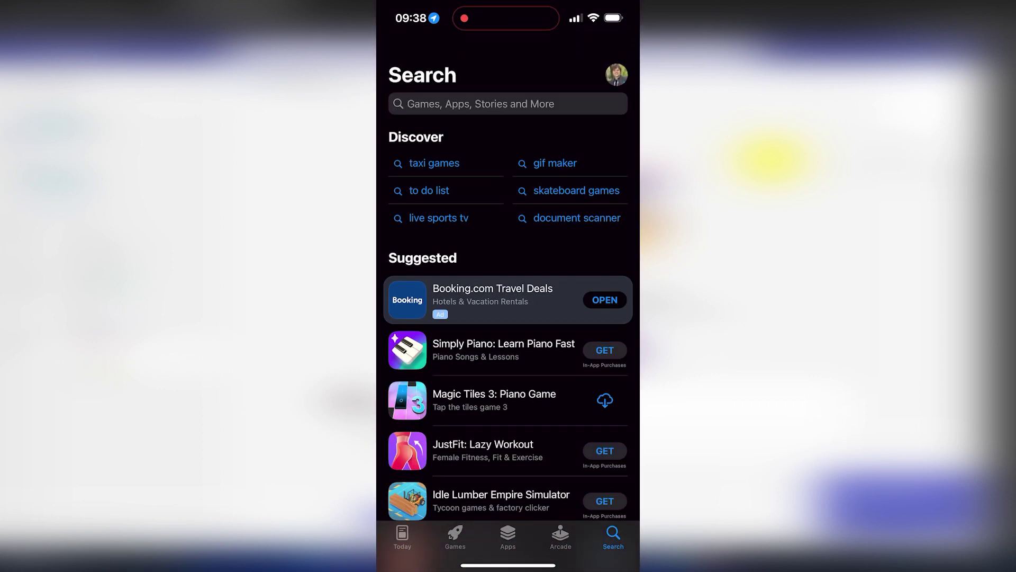
click(500, 102)
text(teams)
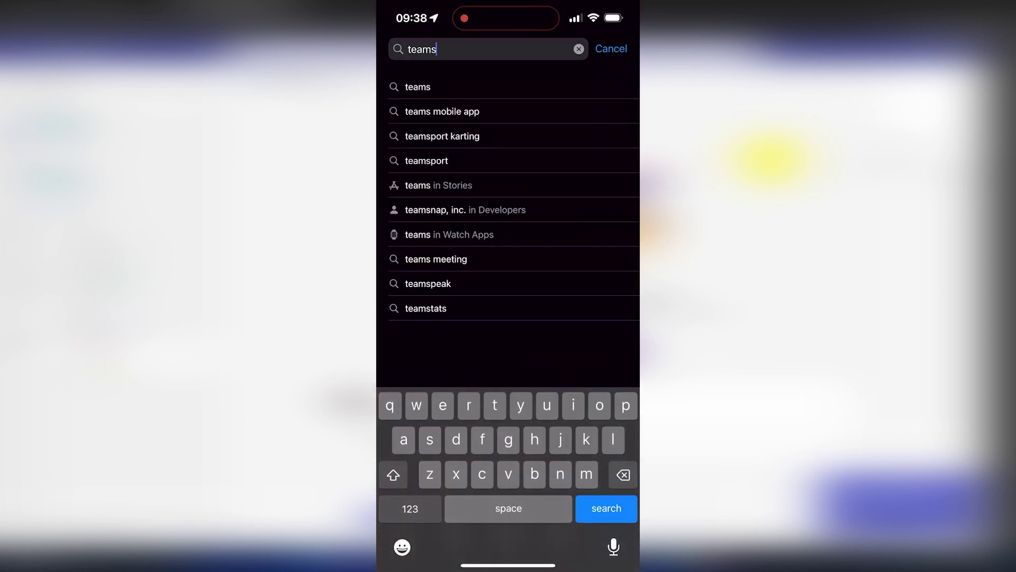
key(Return)
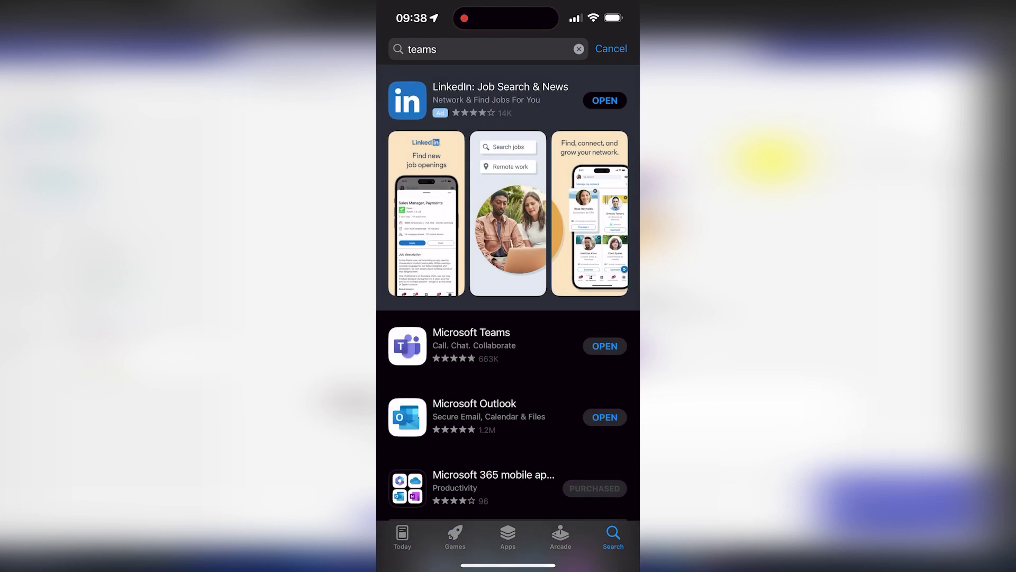
scroll(508, 318, down, 2)
click(471, 281)
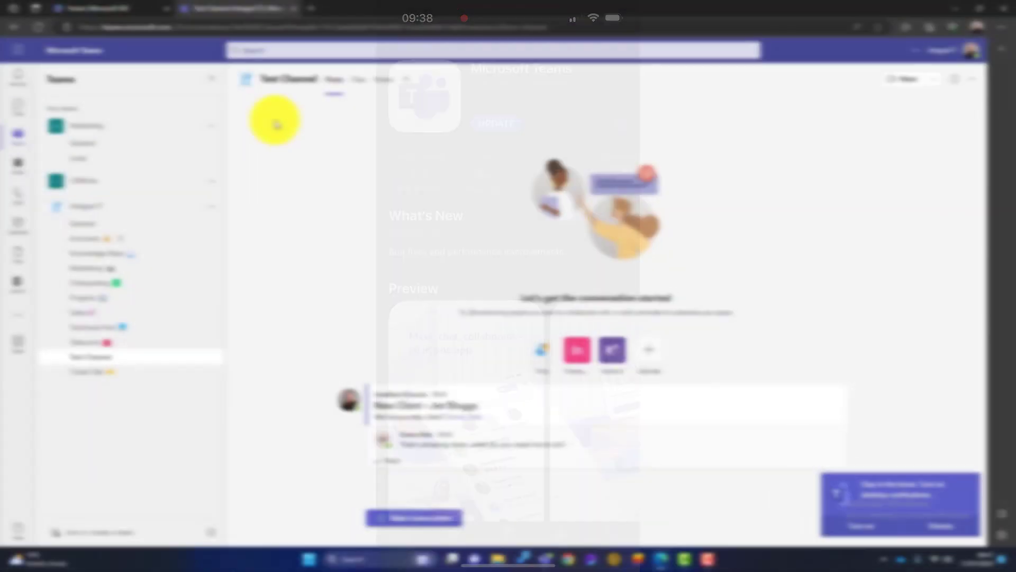
middle_click(294, 8)
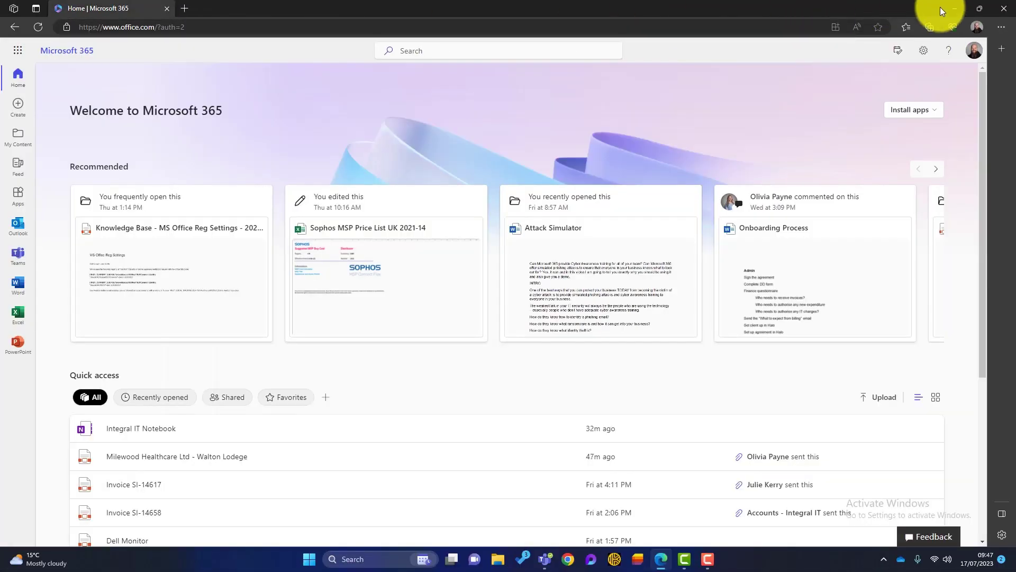
- Minimize Edge and bring the Teams desktop app forward from the taskbar
click(955, 8)
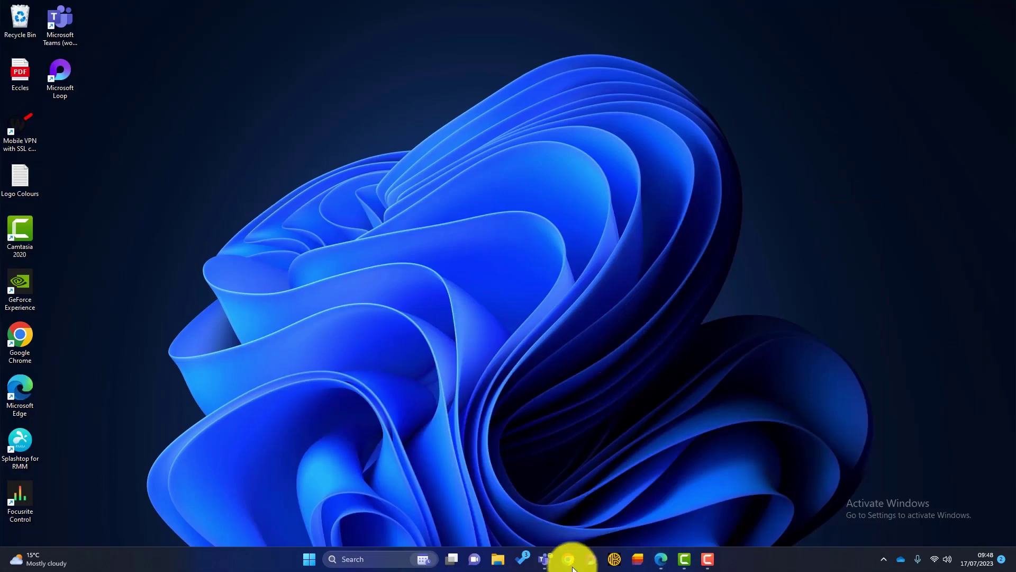
mouse_move(549, 561)
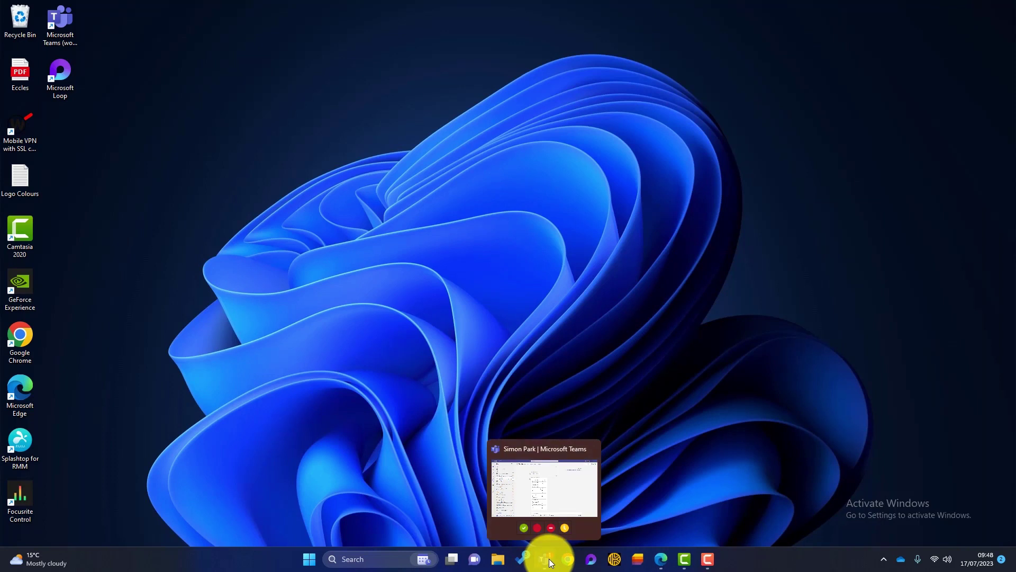
click(548, 558)
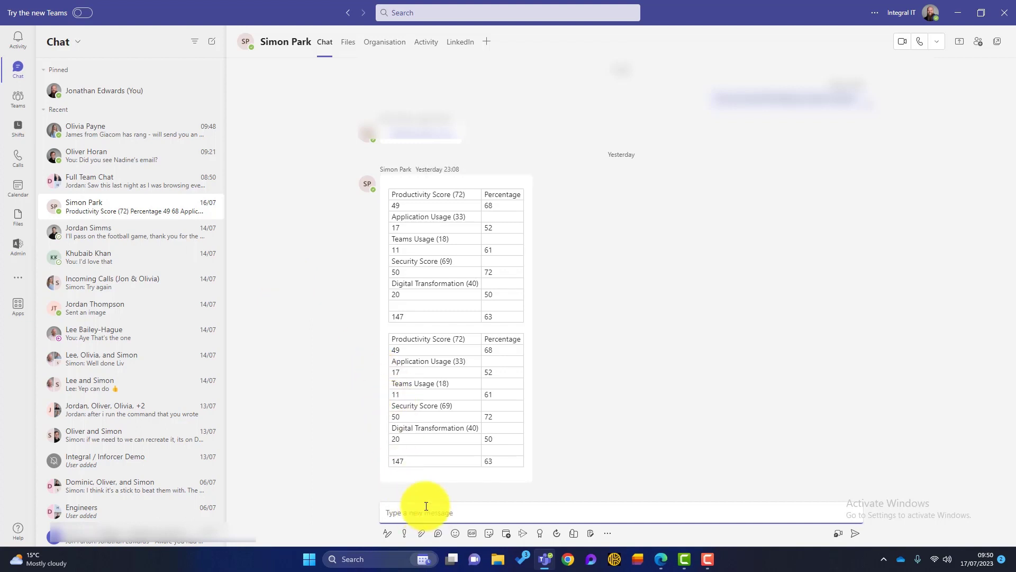
- Draft 'Fancy a coffee?' in the expanded formatting editor and select 'a coffee?'
text(Fancy a coffee?)
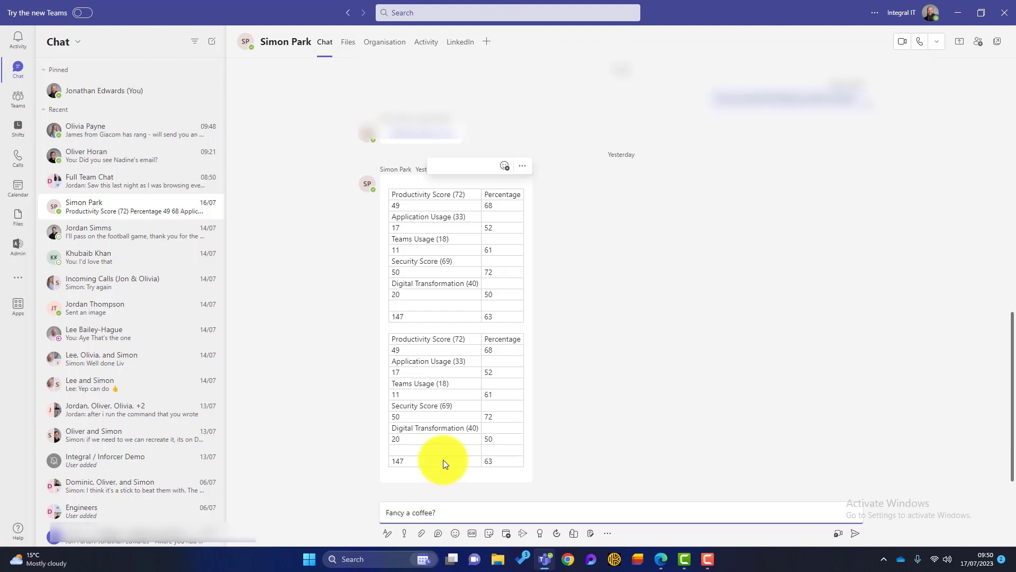
click(388, 534)
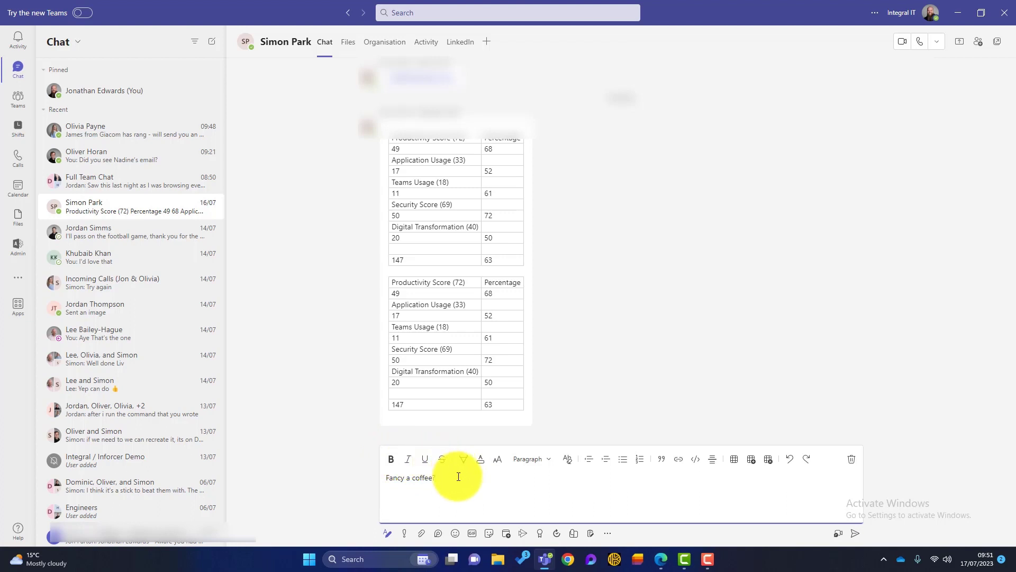
drag(458, 477, 404, 471)
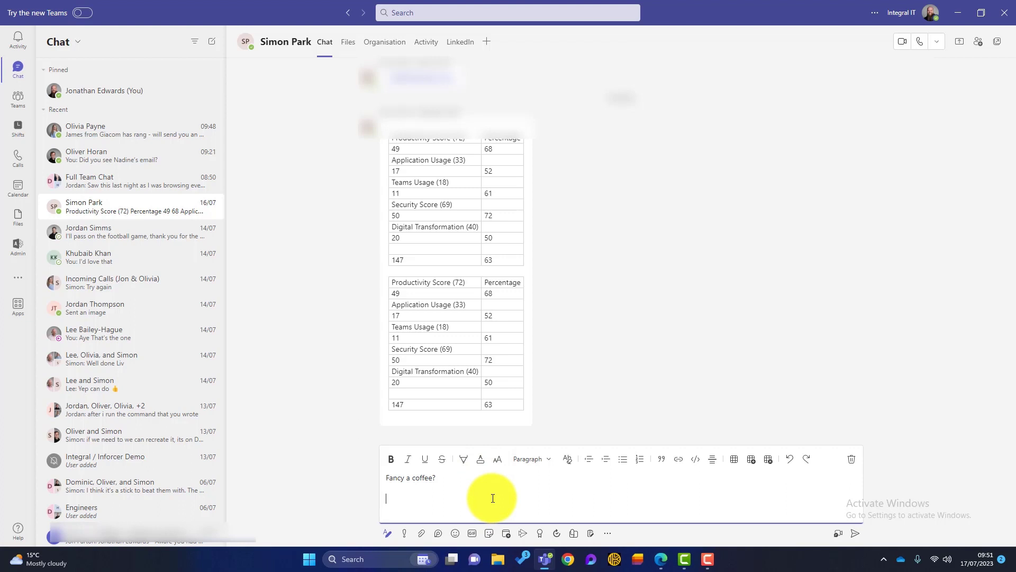
click(616, 510)
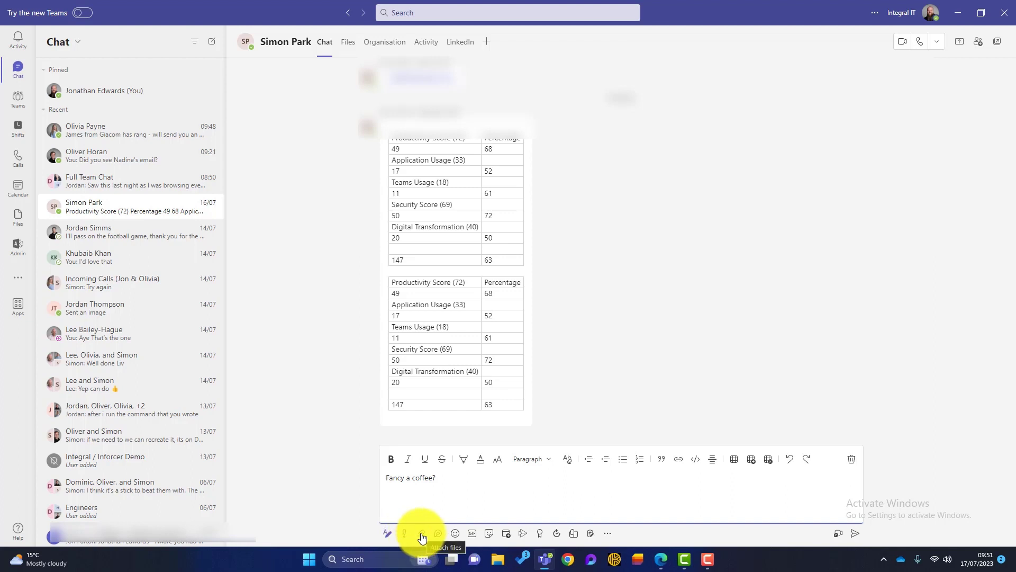
- Open and discard a new meeting from the chat, then delete the draft message
click(505, 536)
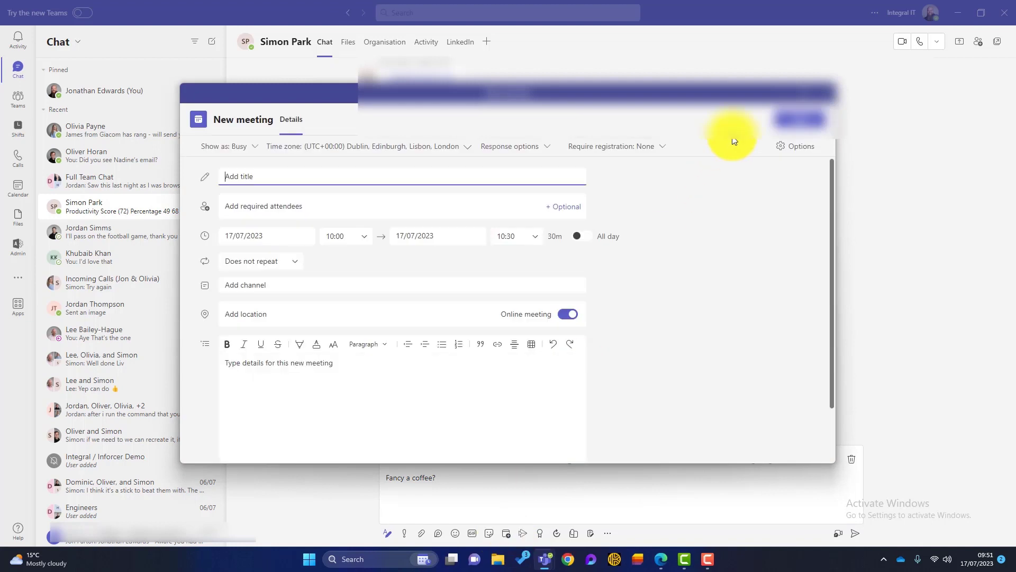
click(815, 90)
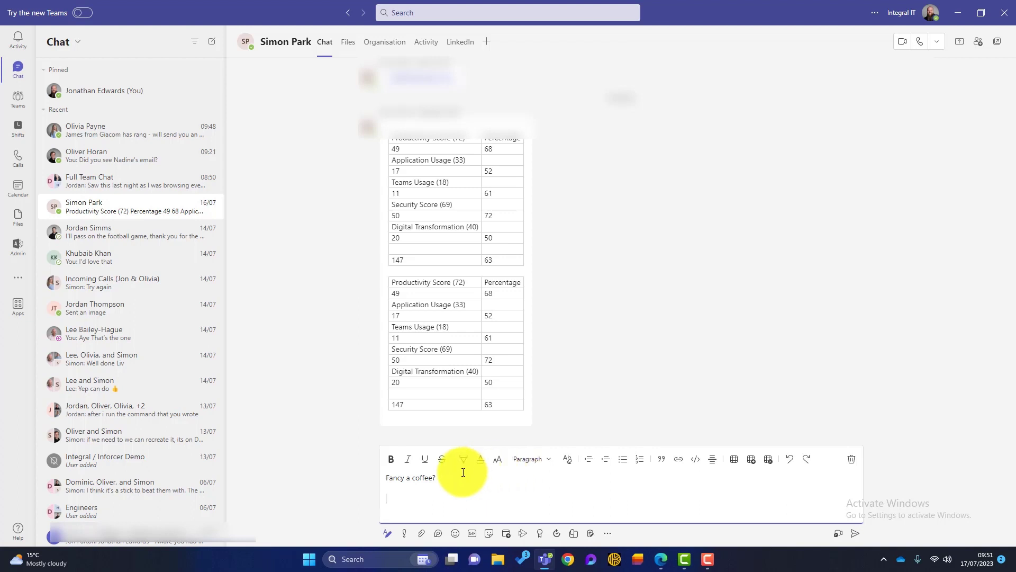
drag(465, 470, 386, 474)
key(BackSpace)
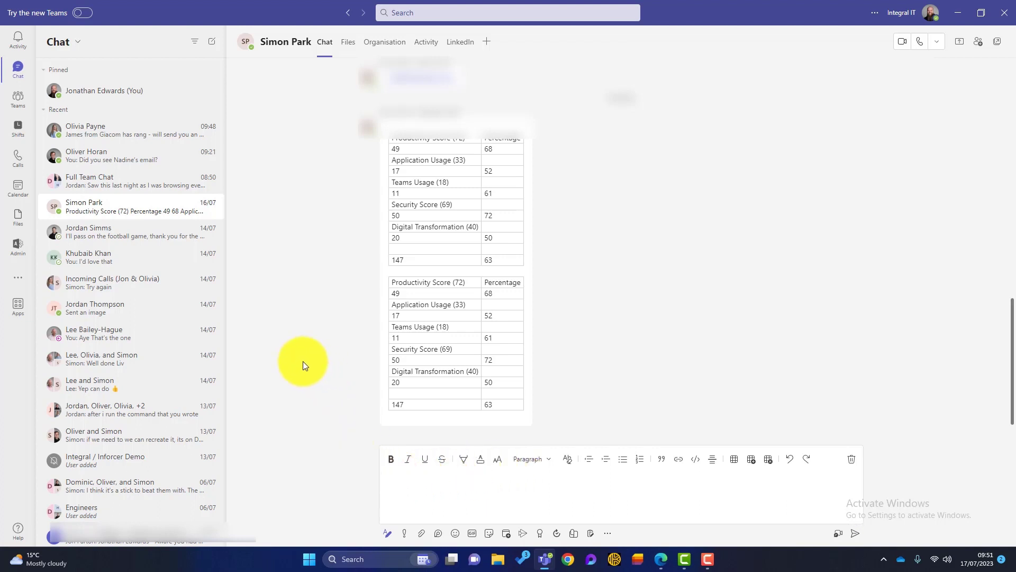
- Start a new chat with two colleagues as recipients and place the cursor in the message box
click(213, 42)
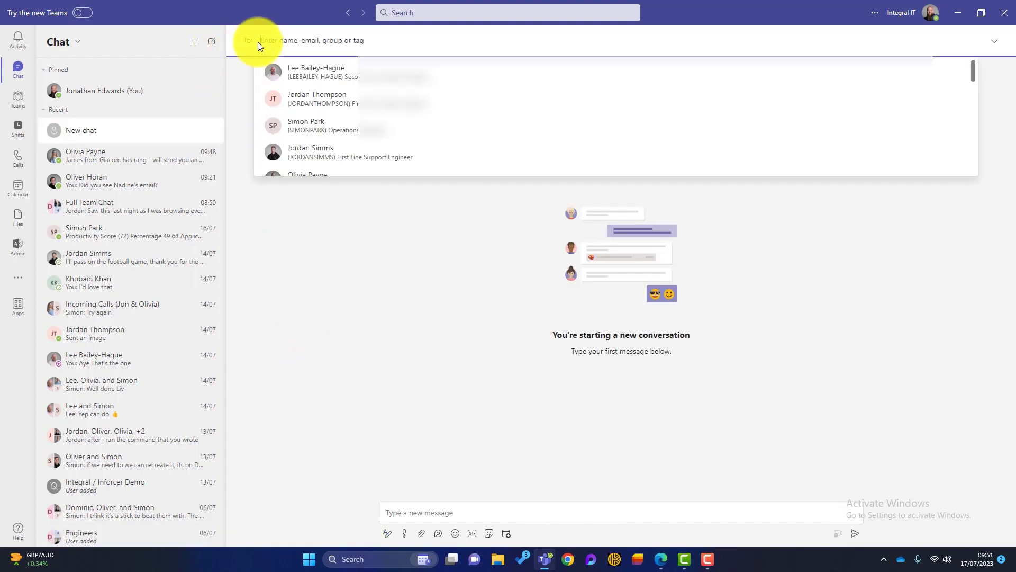
text(simon)
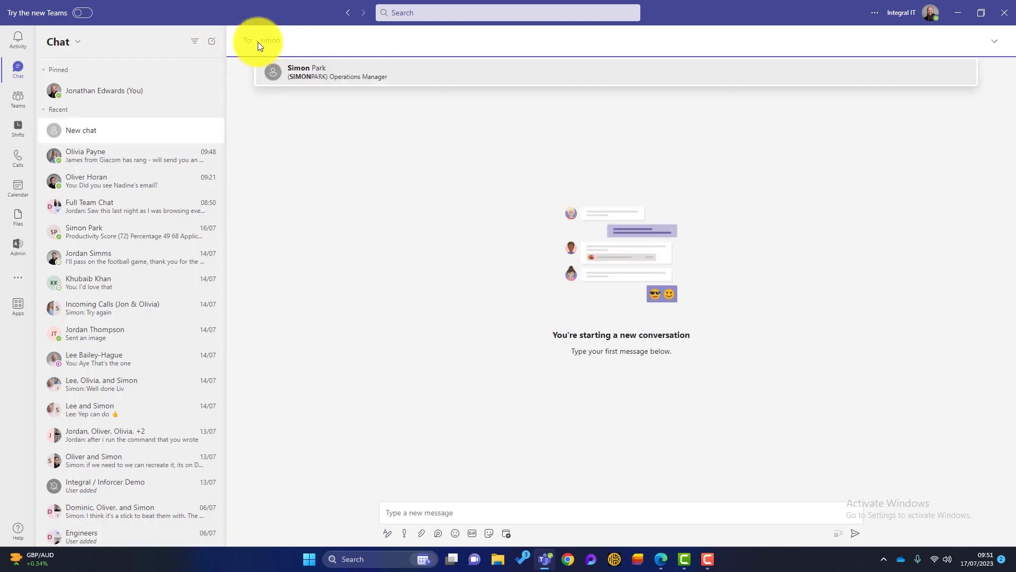
click(333, 73)
text(d)
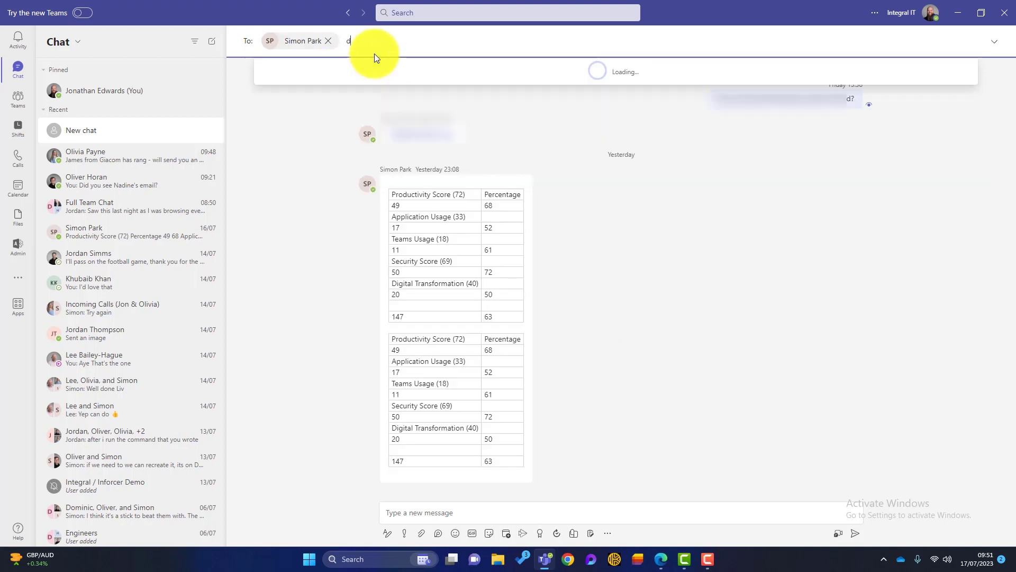
text(omi)
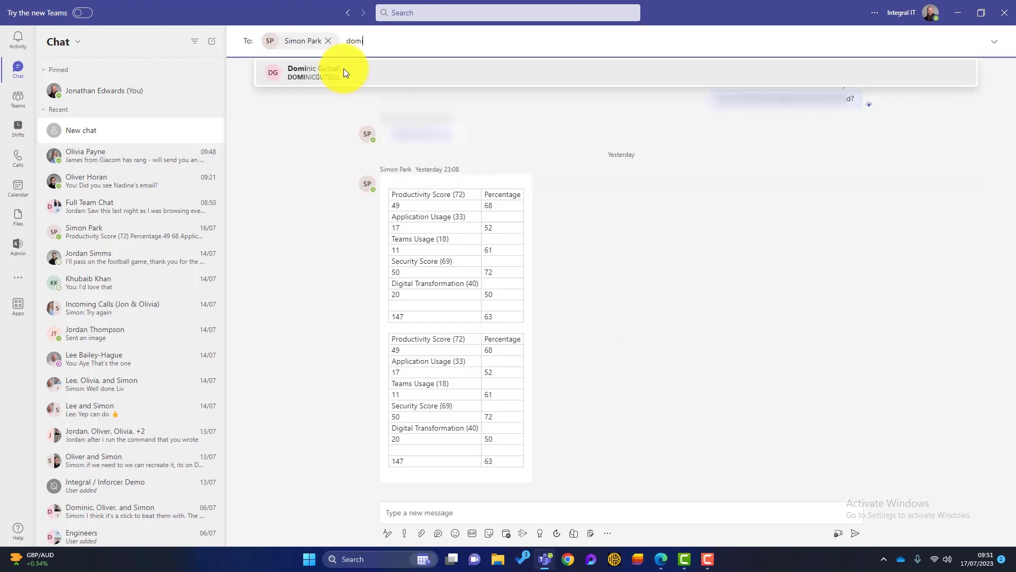
click(344, 69)
click(373, 334)
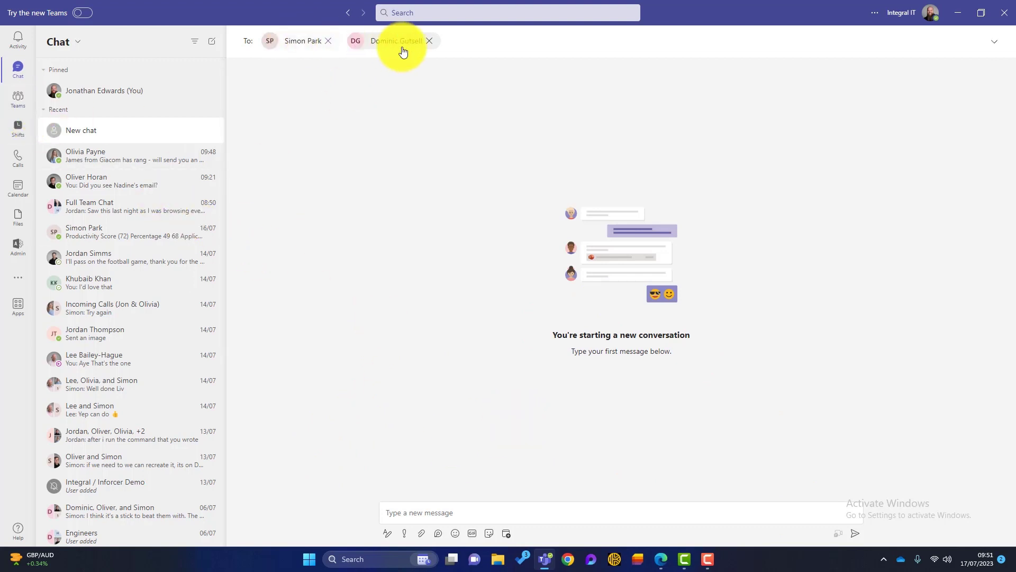
click(538, 506)
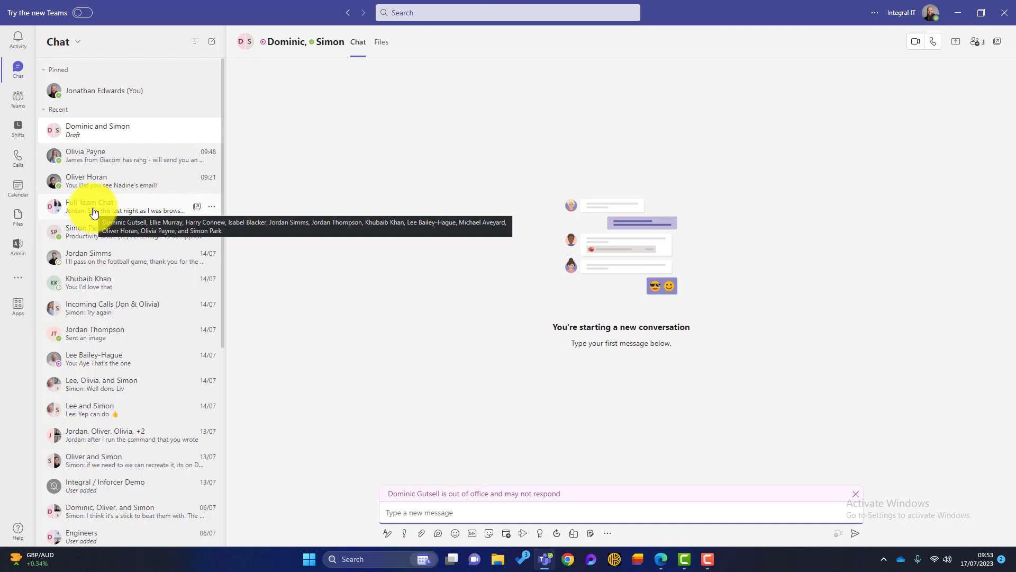
- In the Teams view, collapse and re-expand Integral IT, then view Test Channel posts
click(18, 100)
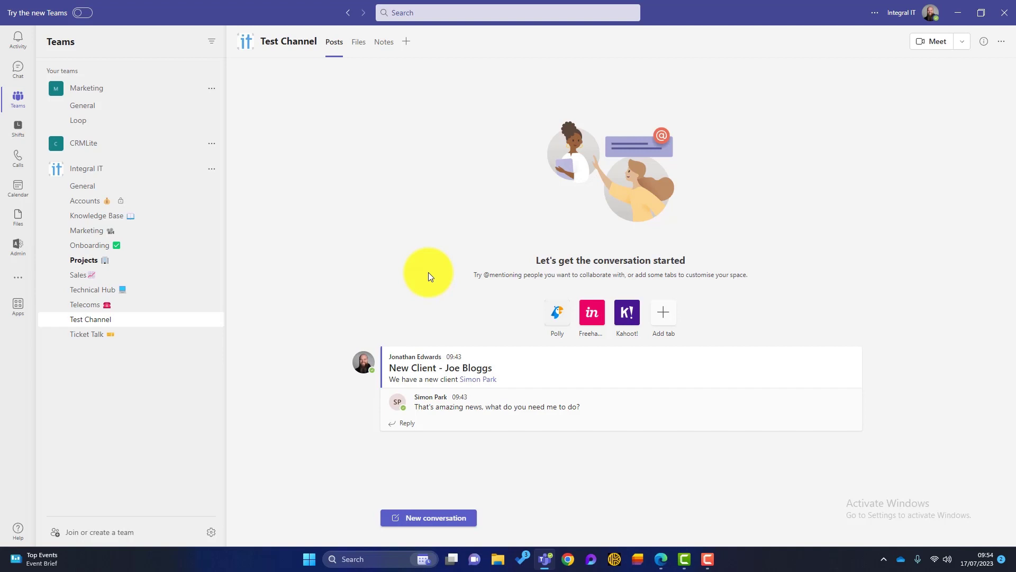
click(84, 175)
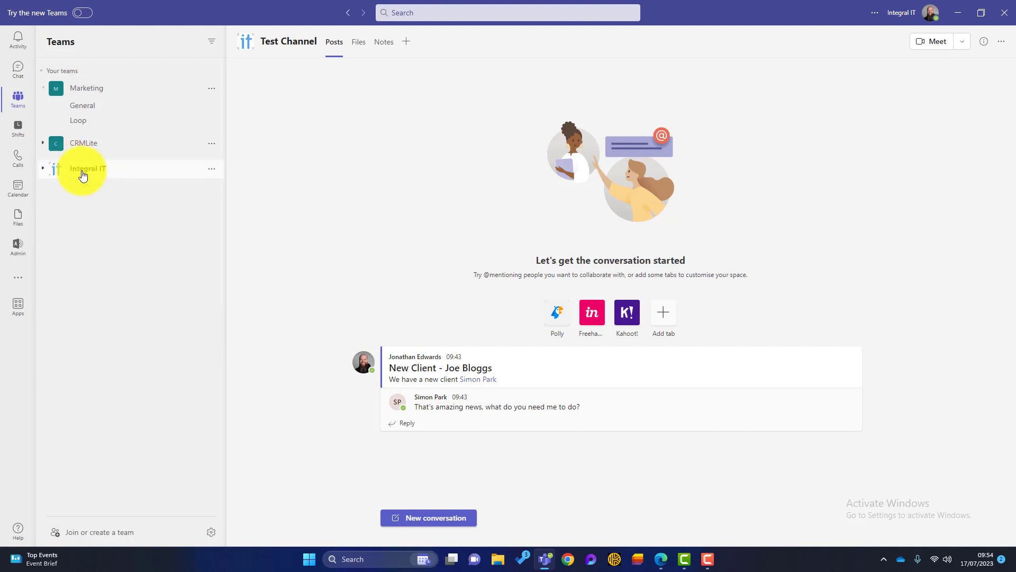
click(83, 175)
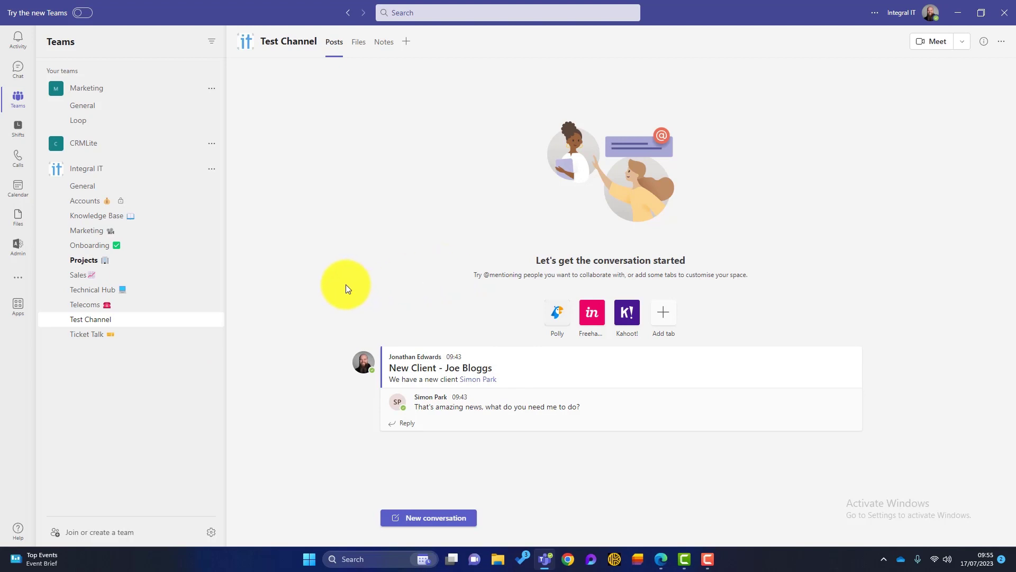
mouse_move(418, 364)
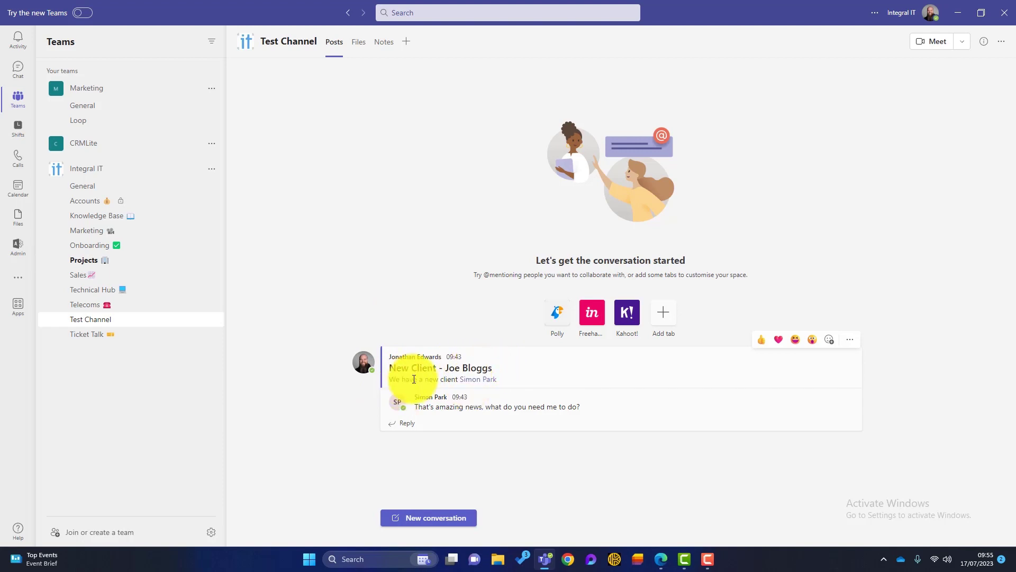
- Check the mentioned colleague's profile card, then reply 'I need you to onboard them.' and start a new conversation
click(474, 378)
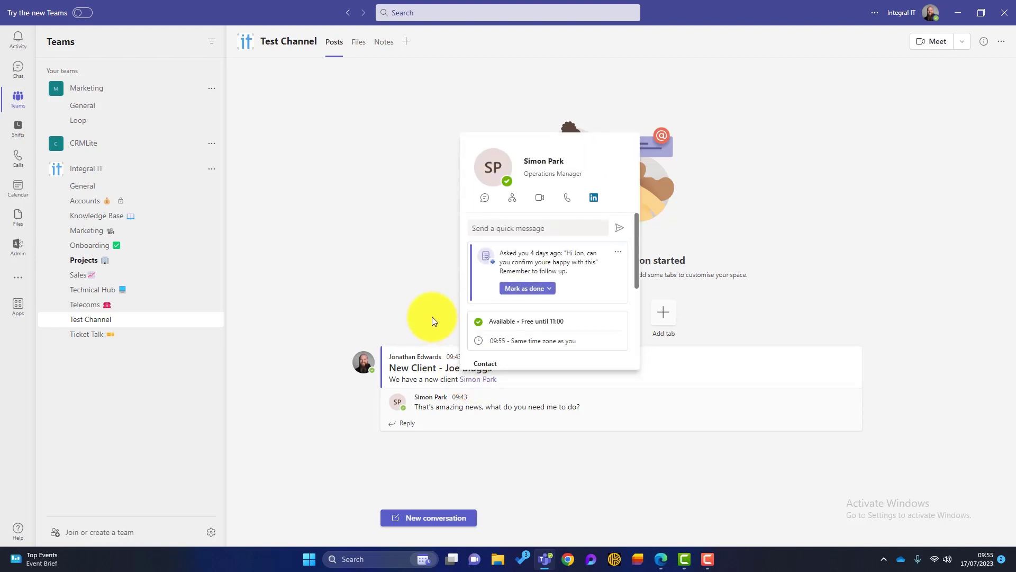
click(527, 445)
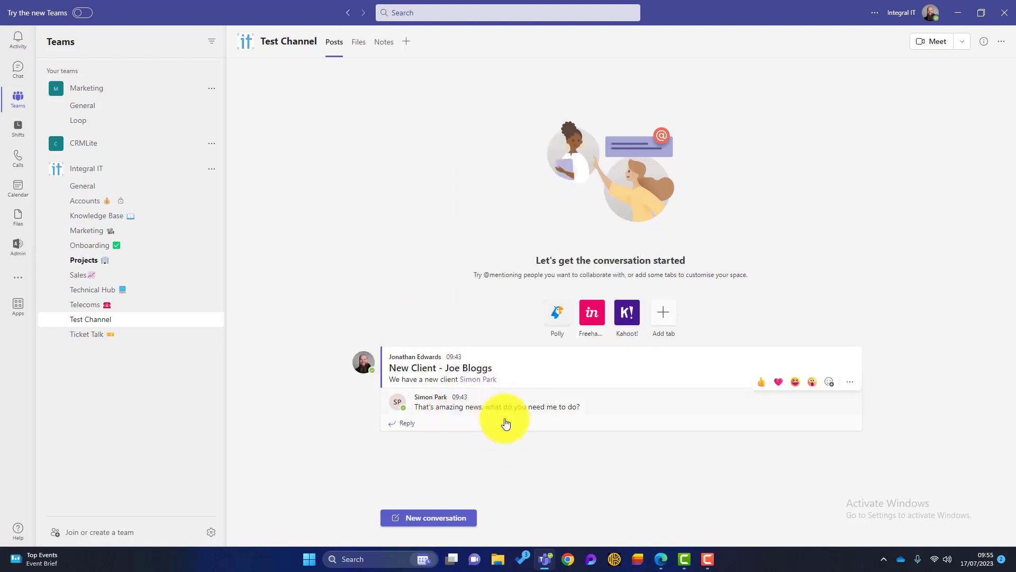
click(408, 423)
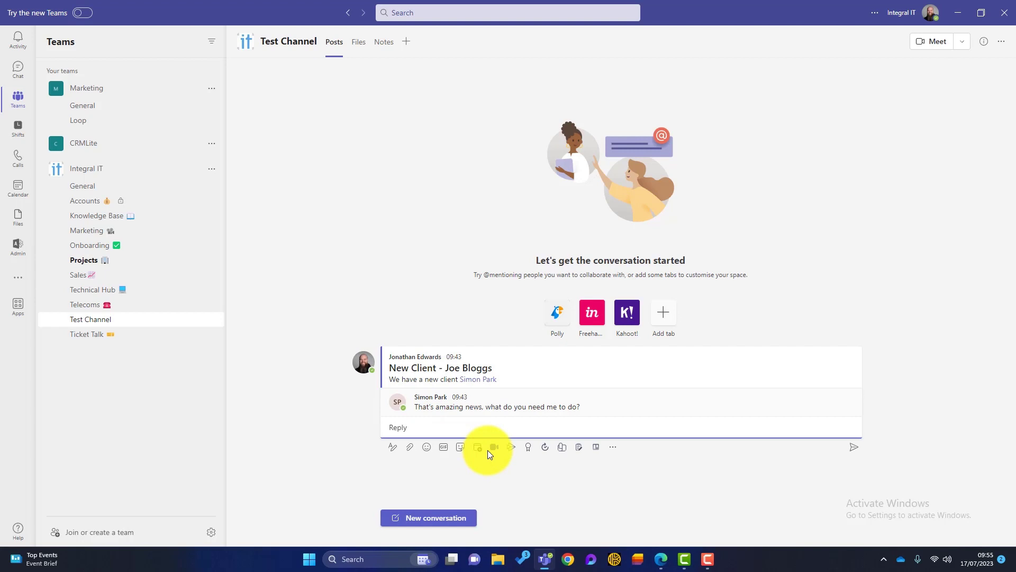
text(I need you to onboard them.)
key(Return)
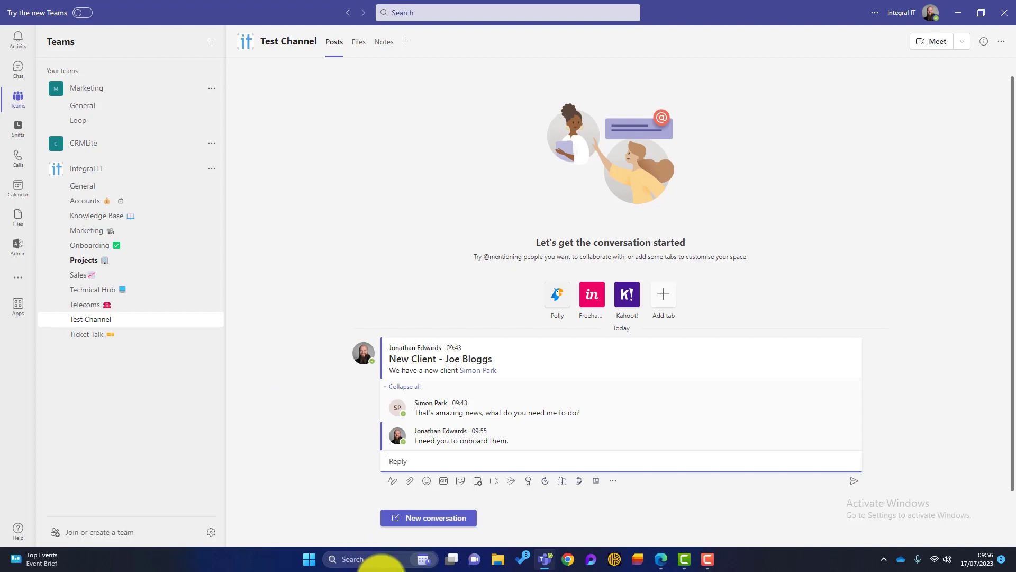
click(450, 517)
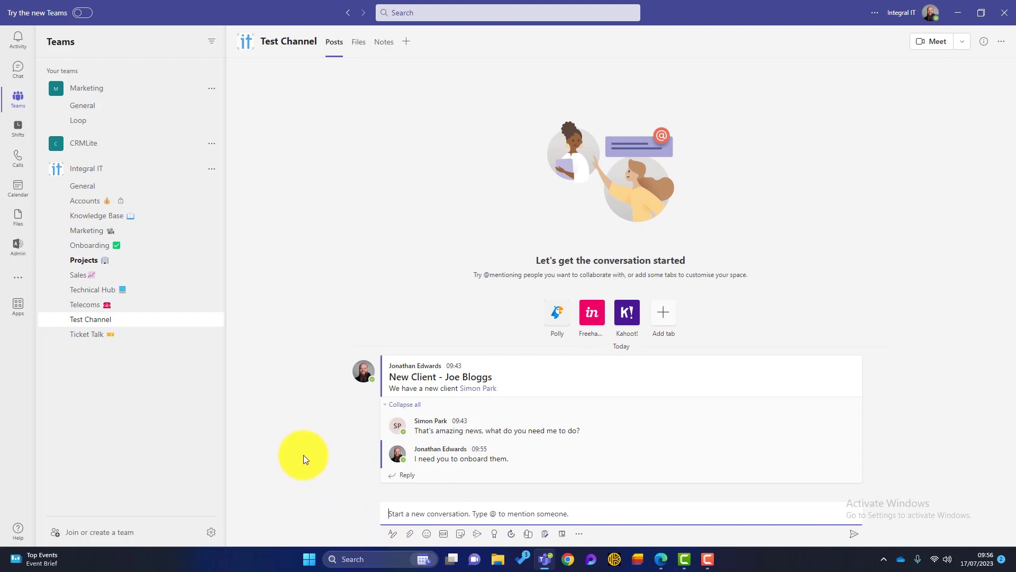
- Post a conversation with subject 'Another New Client - ' plus the client's name, and body 'This is another new client'
click(392, 534)
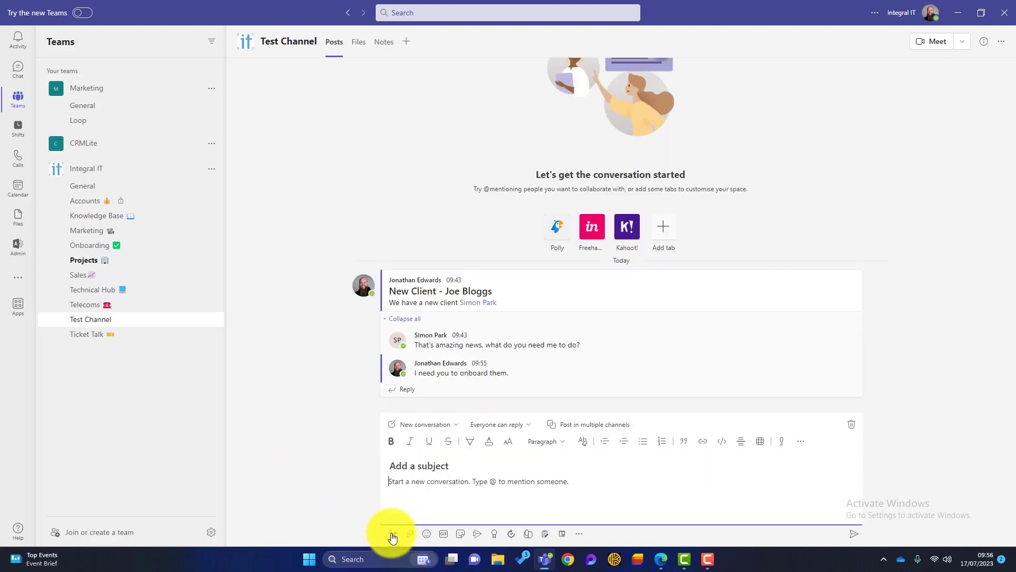
click(423, 466)
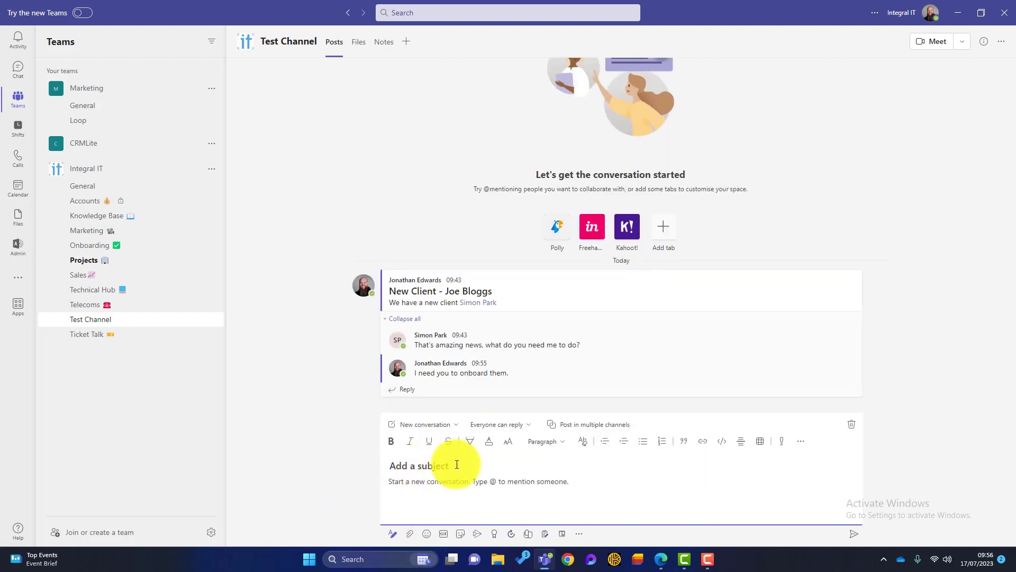
text(Another New Client - Percy Bloggs)
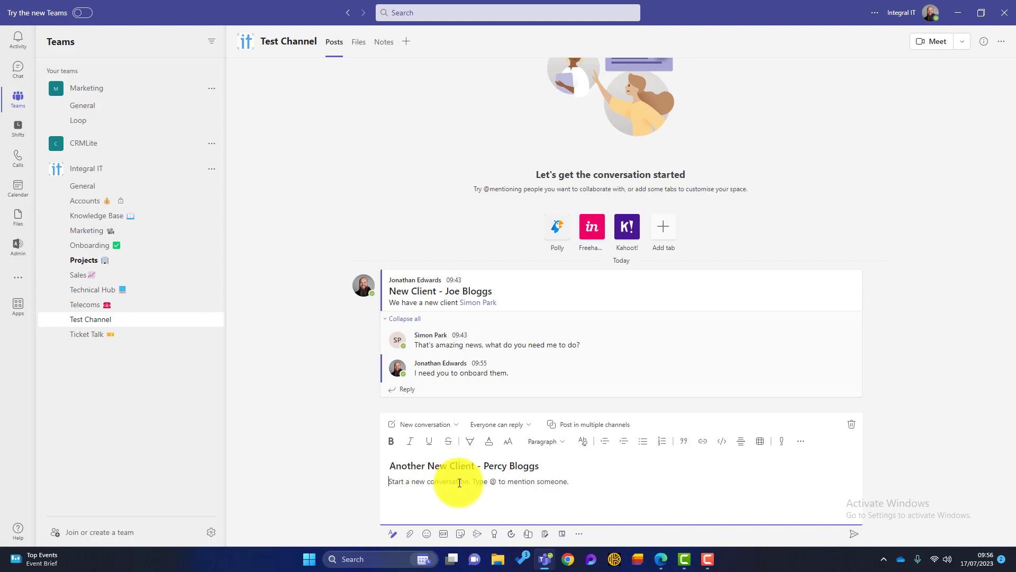
click(460, 483)
text(This is a noth)
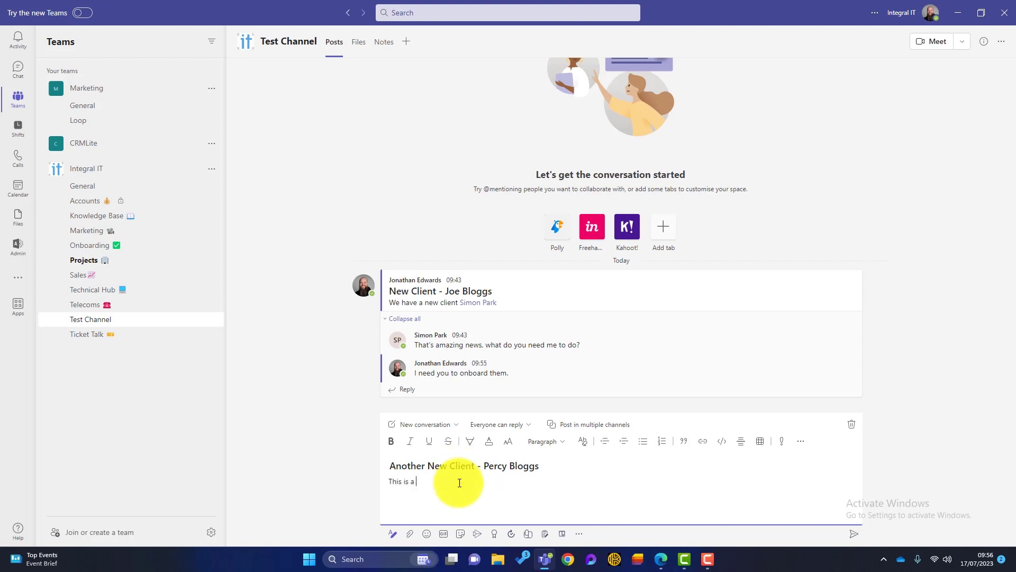
key(BackSpace)
key(BackSpace)
key(BackSpace)
key(BackSpace)
key(BackSpace)
text(nother new client)
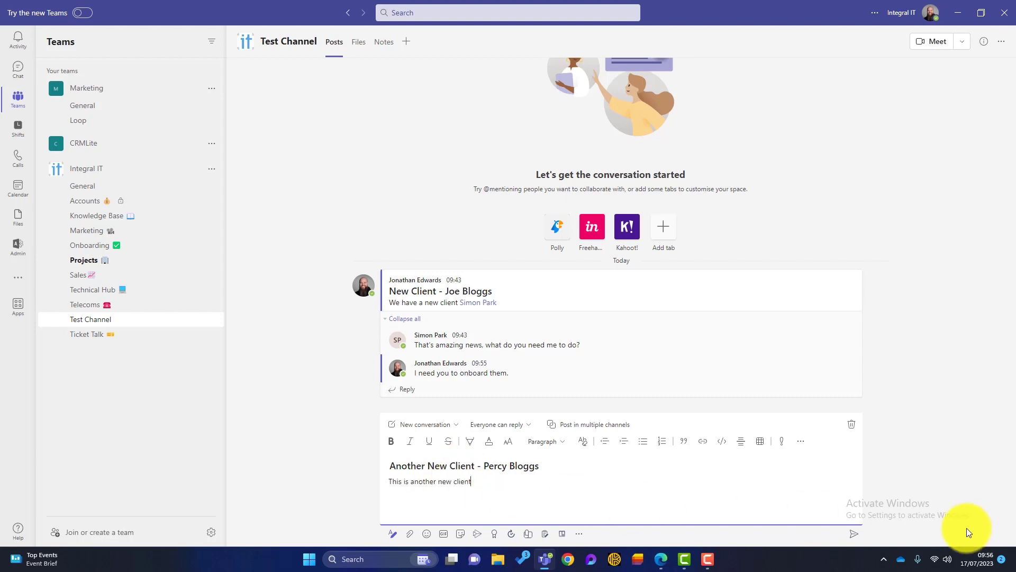
click(862, 544)
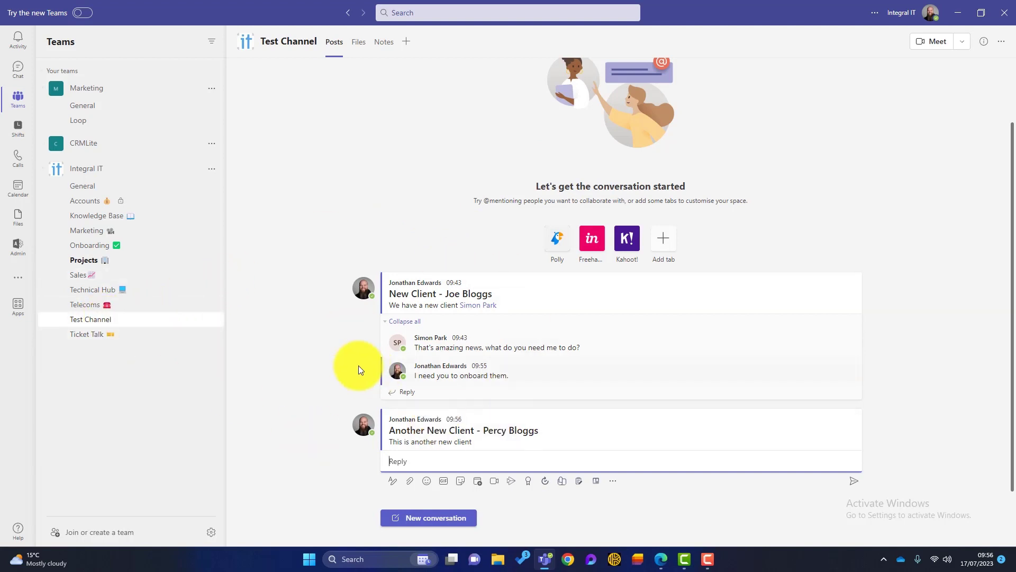
click(395, 344)
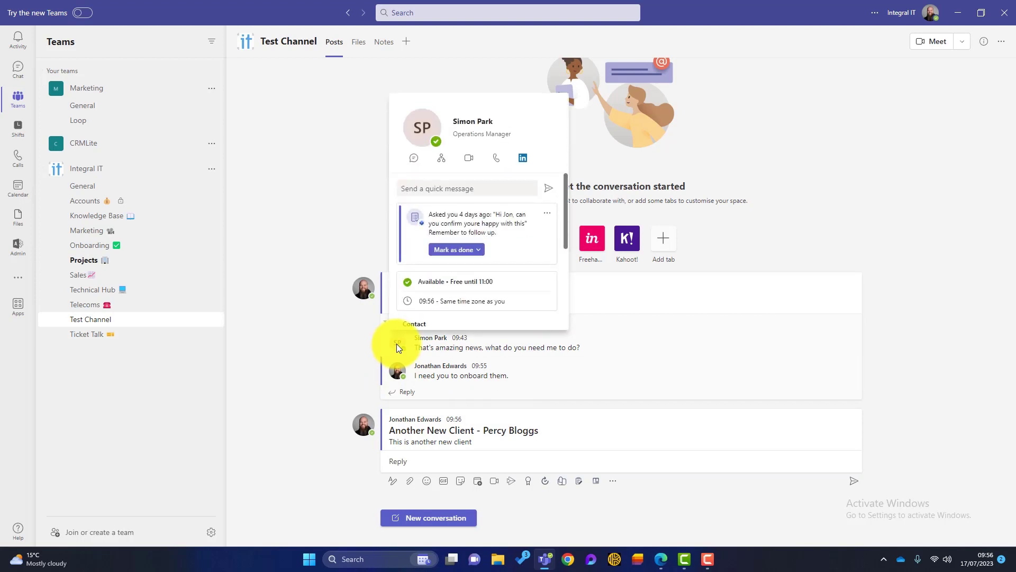
key(Escape)
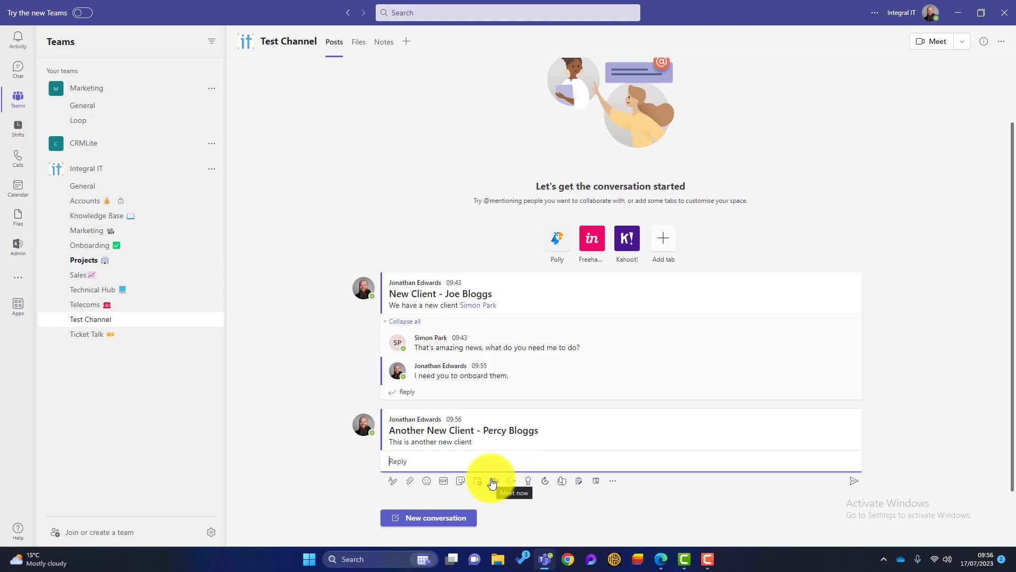
text(@)
key(BackSpace)
text(@sim)
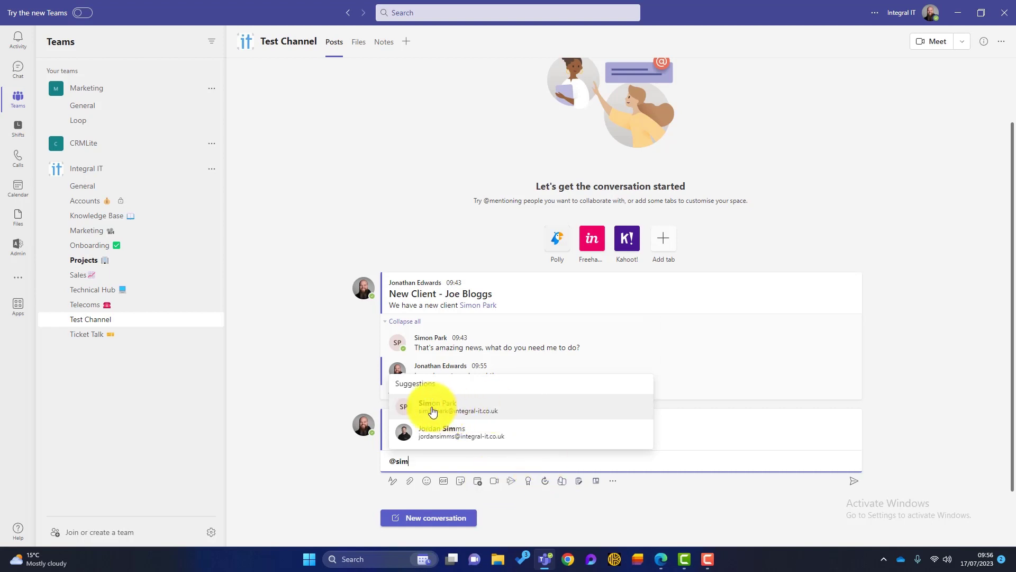
click(336, 367)
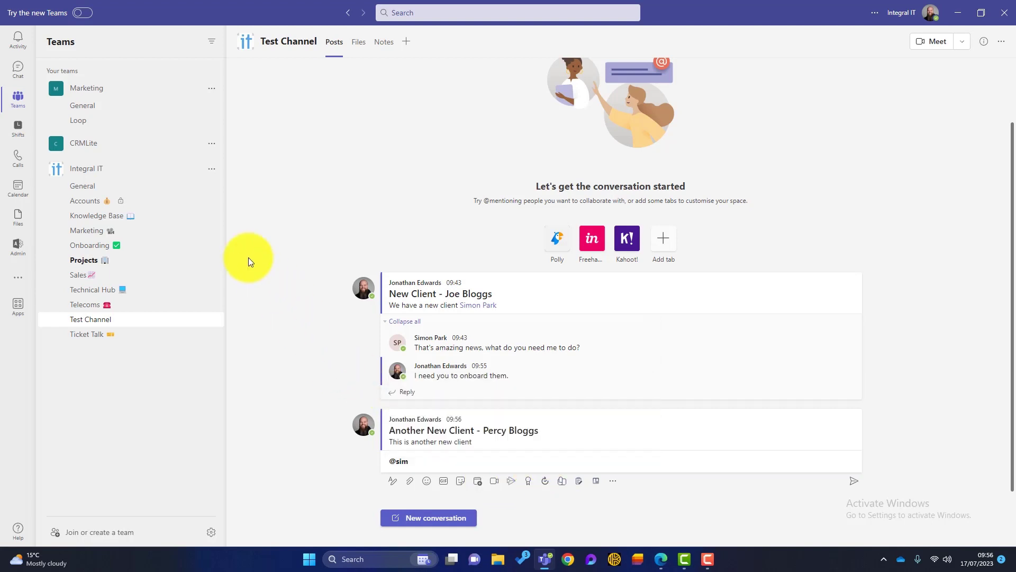
- Filter the Activity feed to unread items only, then go back to Test Channel's posts
click(15, 43)
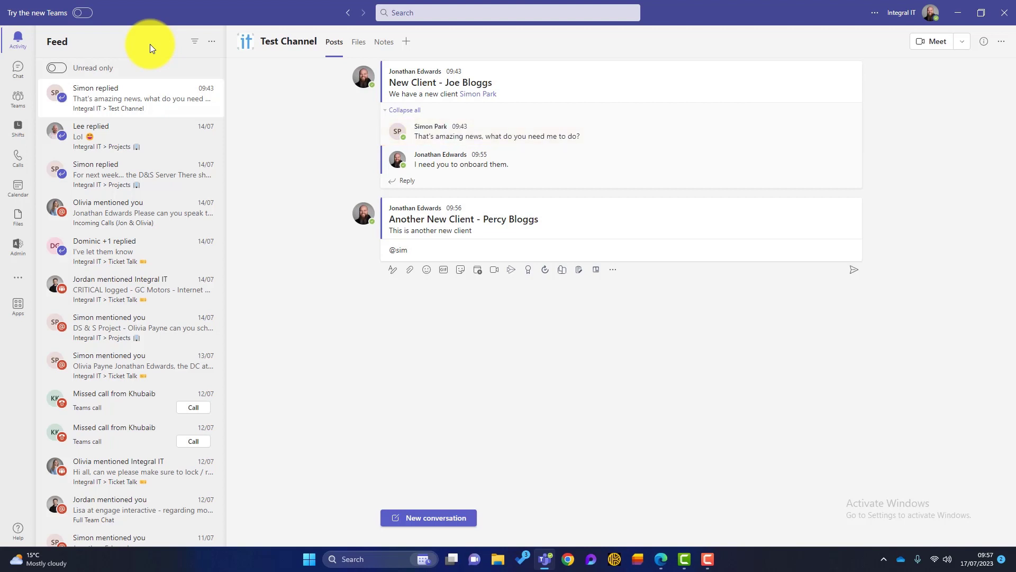
click(57, 68)
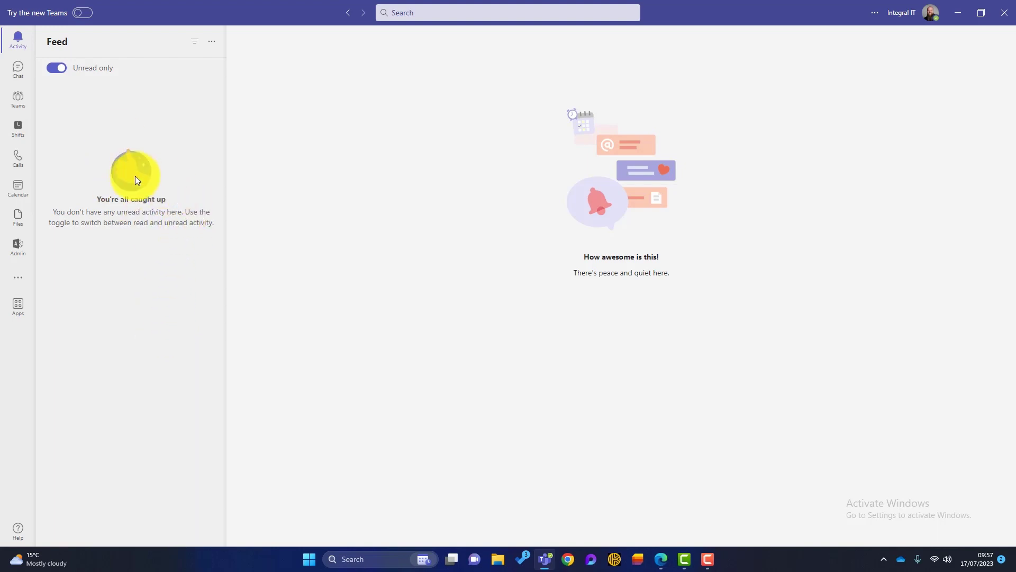
click(18, 99)
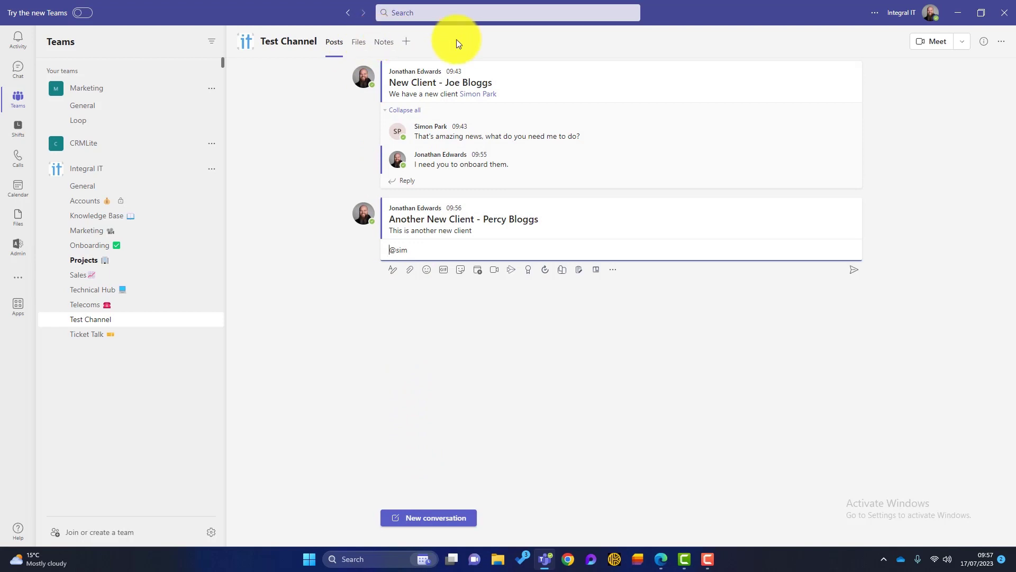
- View Test Channel's Files in SharePoint, then return to the Teams window
click(360, 44)
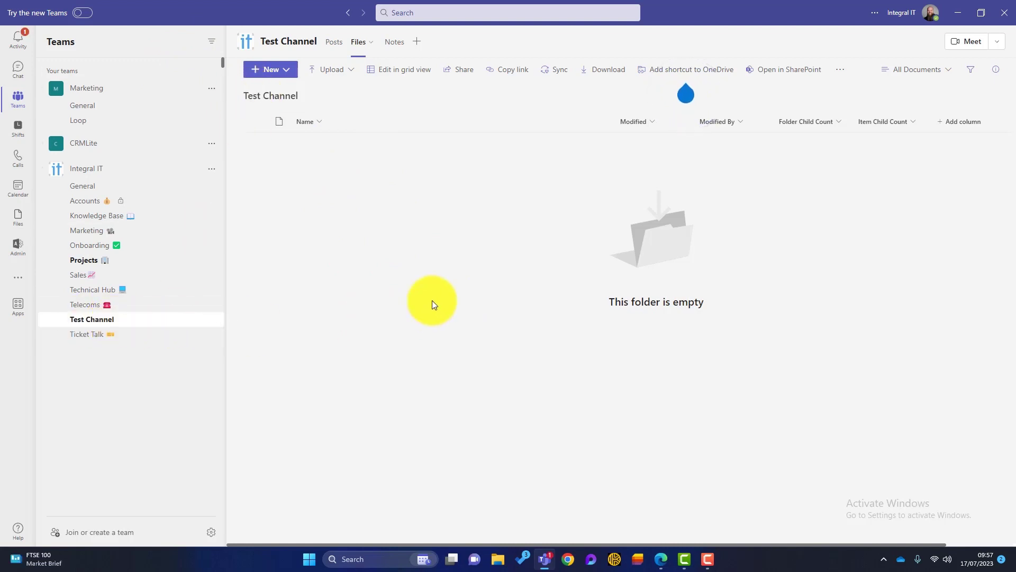
click(767, 73)
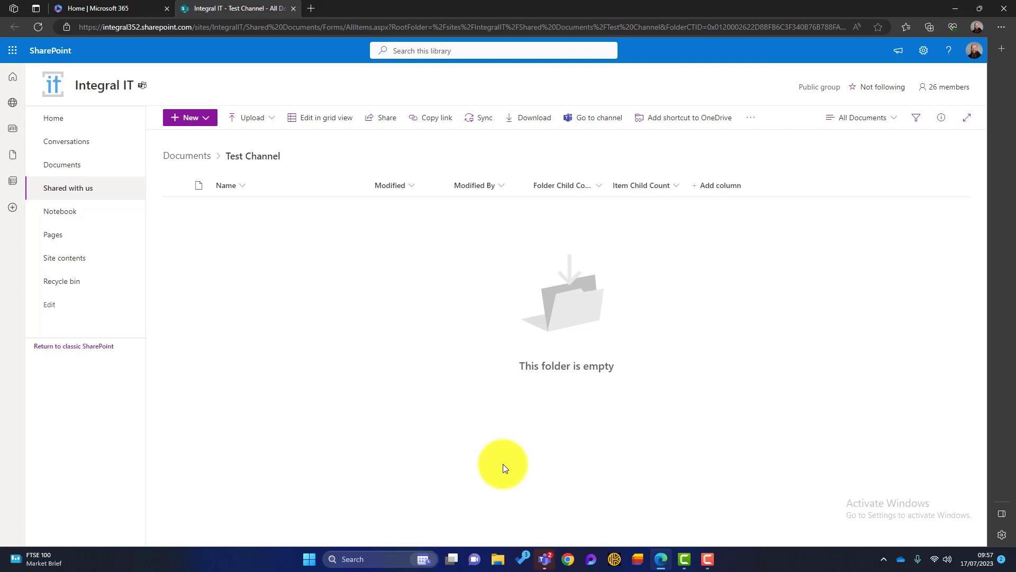
click(545, 558)
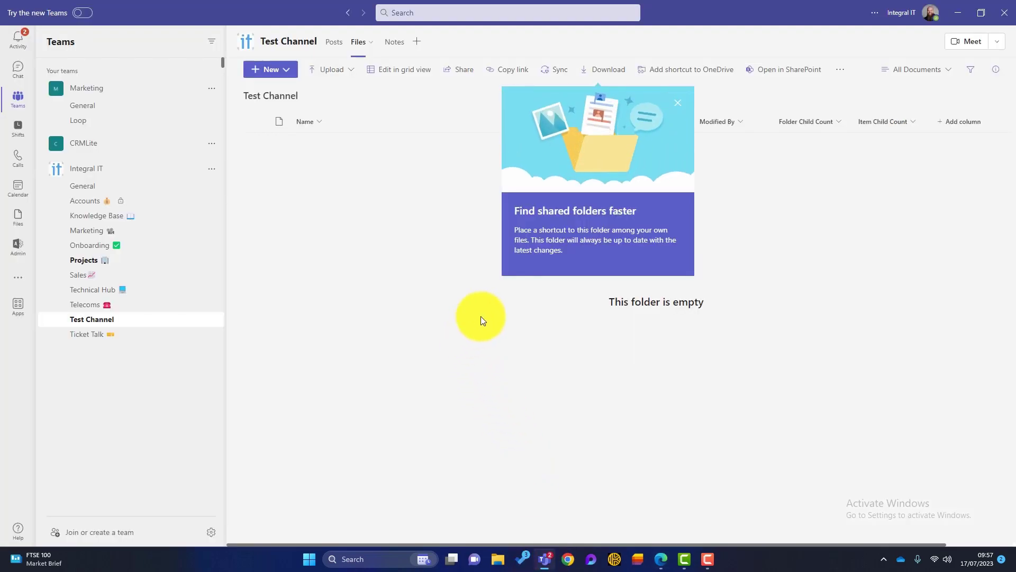
click(678, 102)
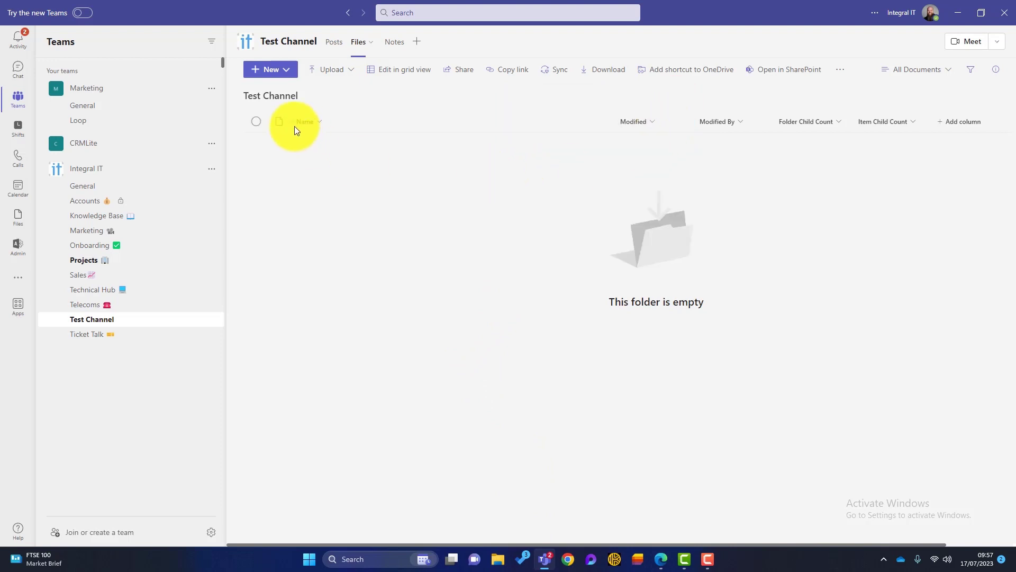
click(281, 73)
click(279, 89)
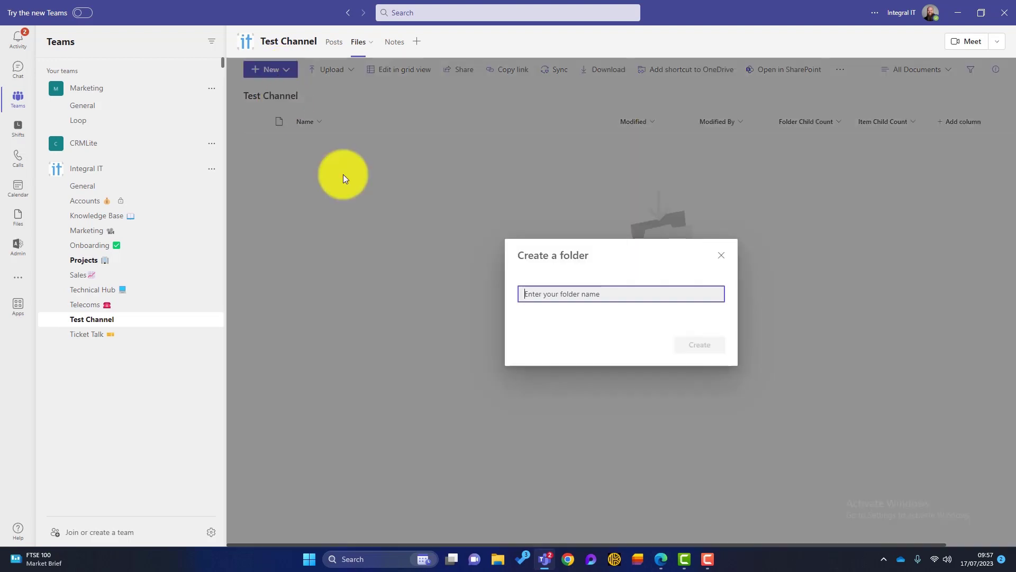
text(Test)
key(Return)
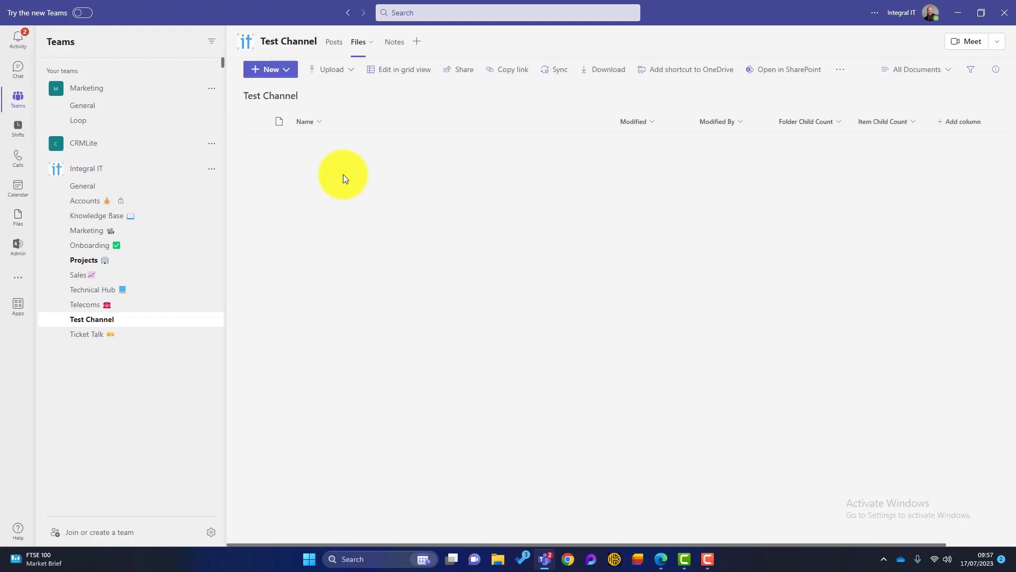
click(300, 145)
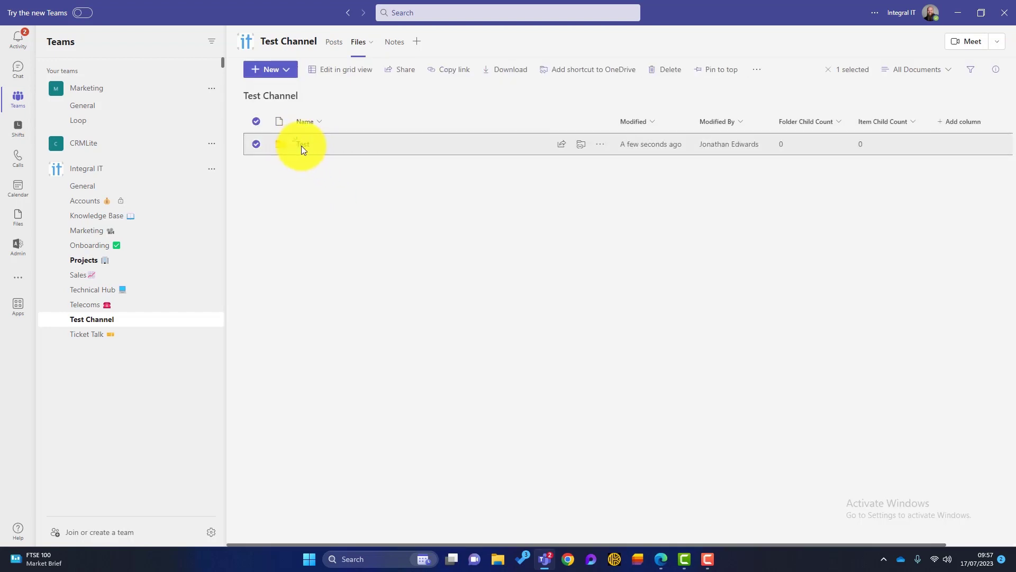
click(286, 73)
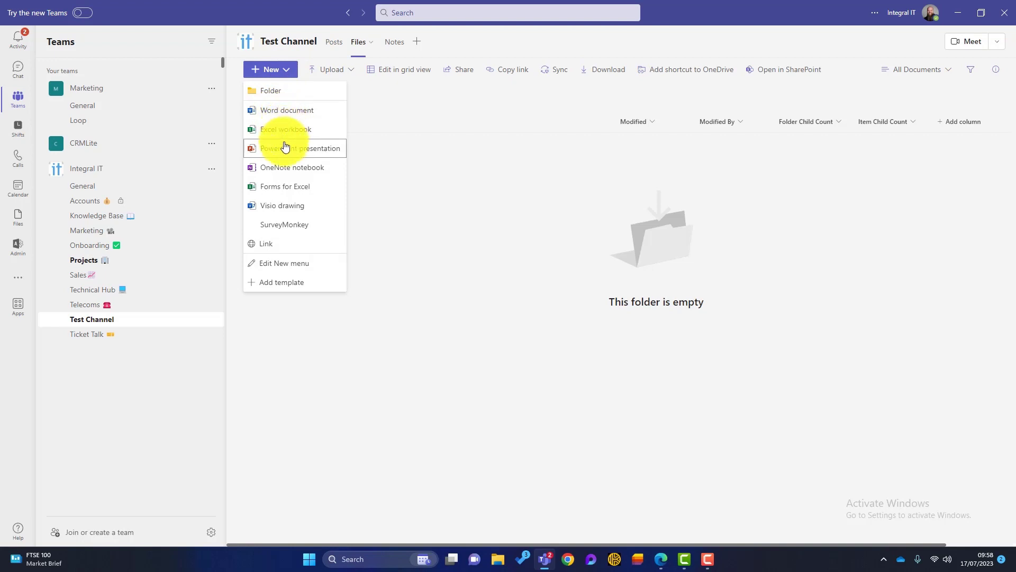
key(Escape)
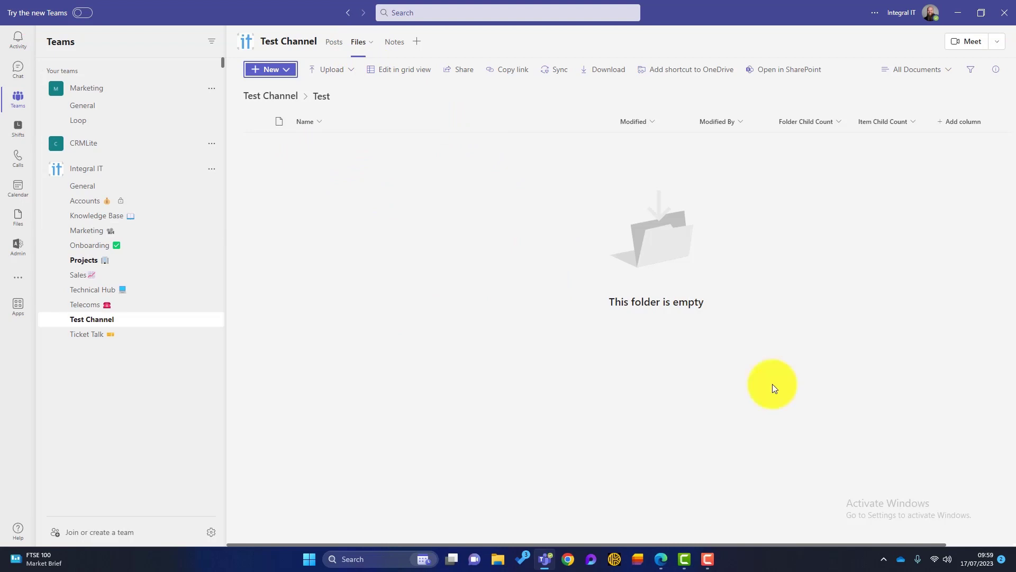
- Show Test Channel's Notes page and bring up the Add a tab app picker
click(394, 42)
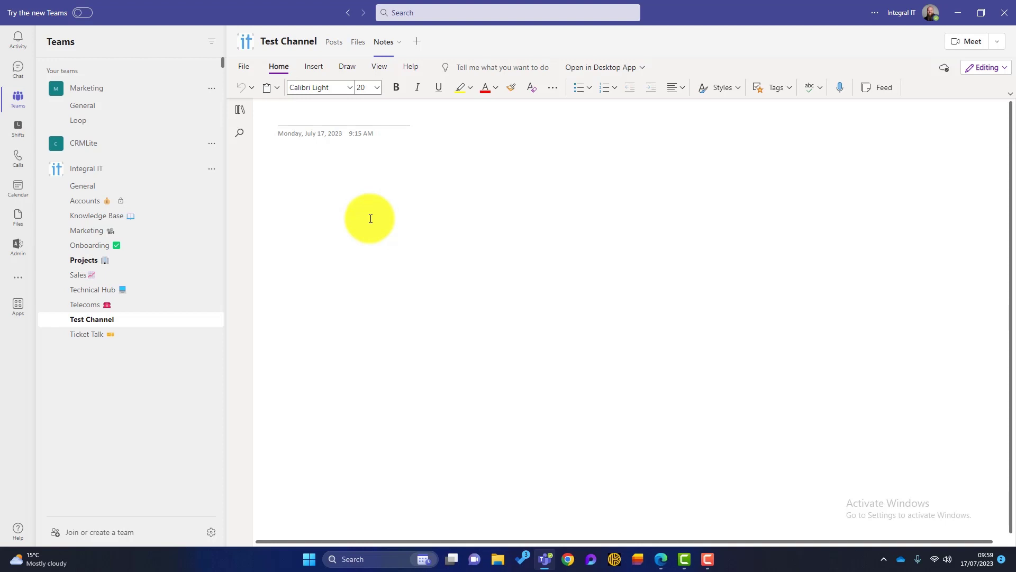
click(421, 43)
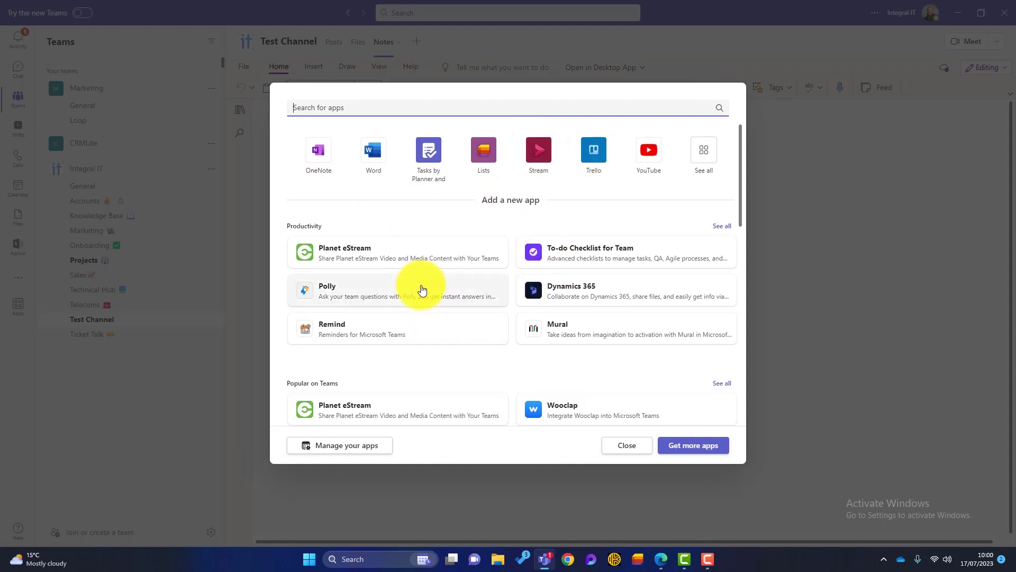
- Browse the available apps and dismiss the picker without adding a tab
scroll(421, 286, down, 3)
scroll(421, 290, down, 2)
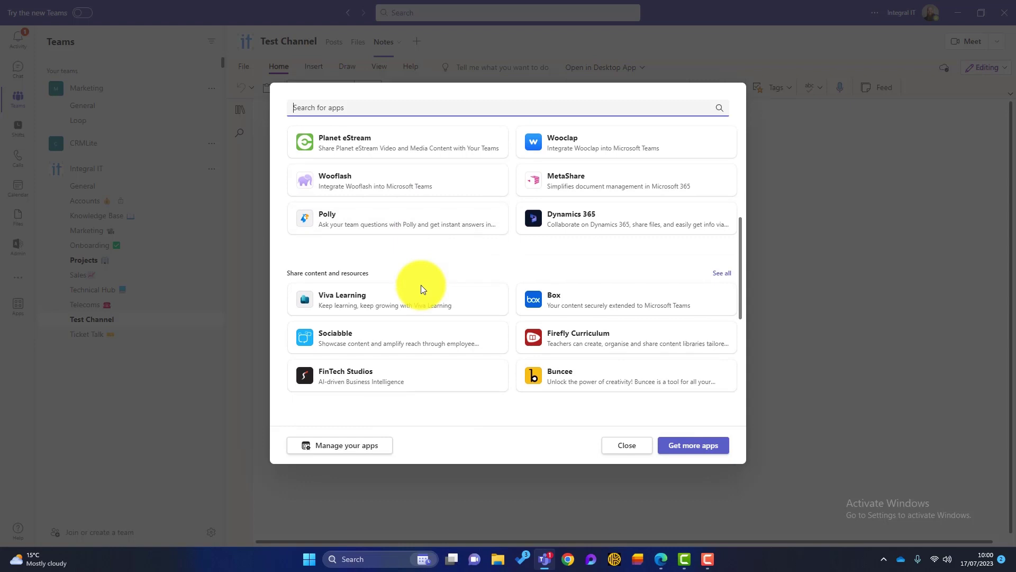
scroll(421, 289, down, 5)
scroll(420, 286, down, 1)
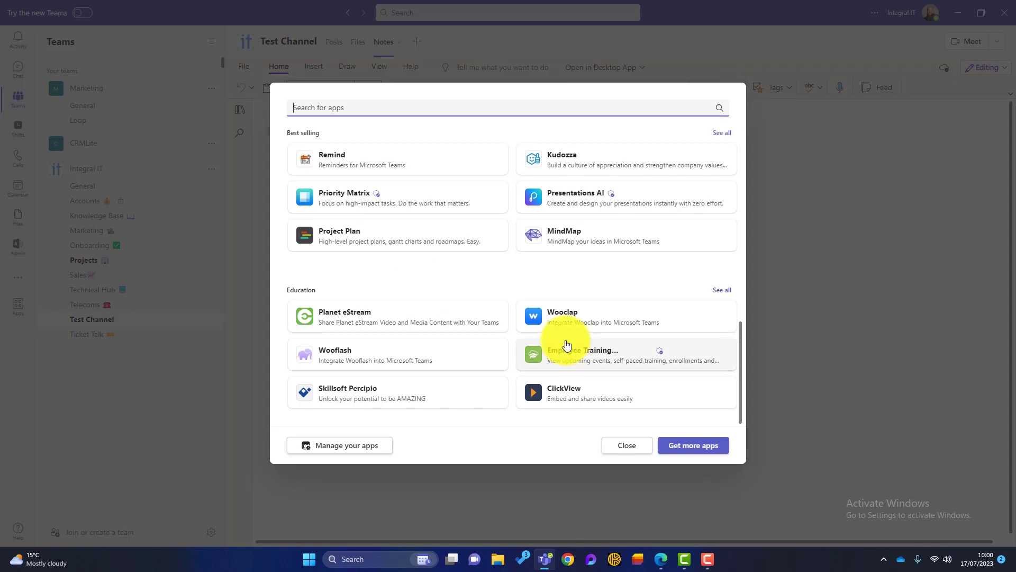
click(607, 444)
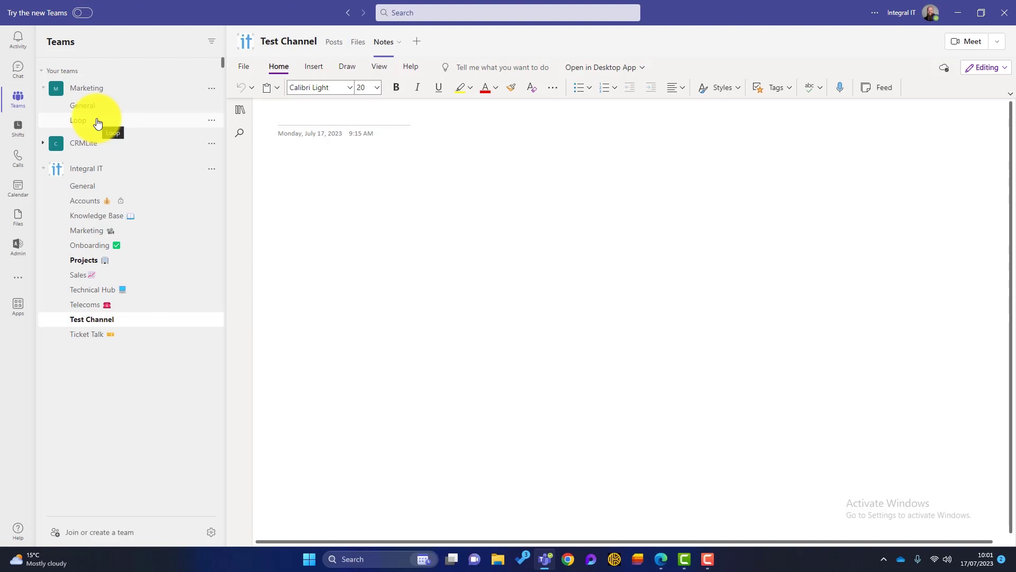
- Visit the Calls page, then show the Calendar's 17–21 July 2023 work week
click(17, 157)
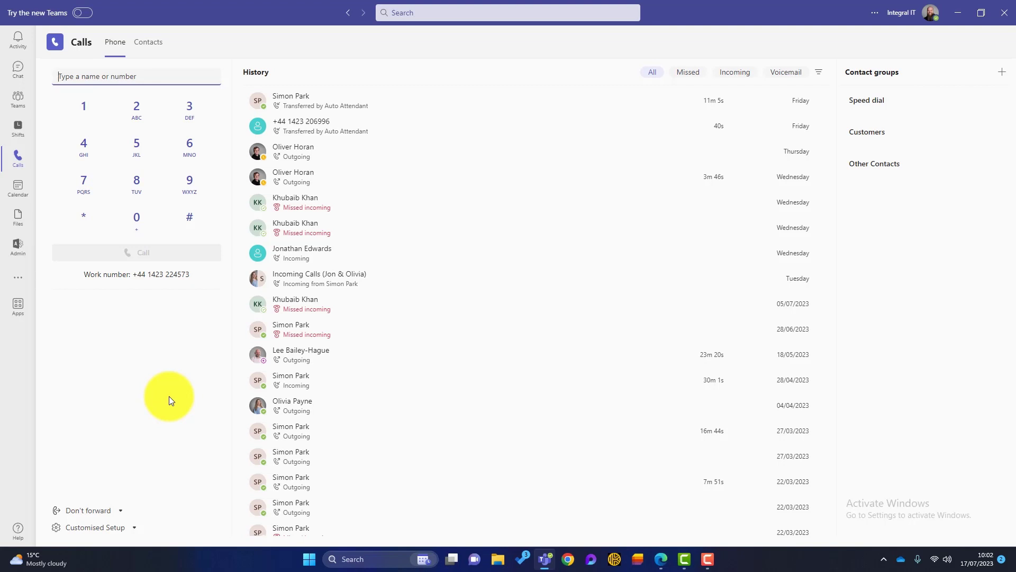
click(18, 186)
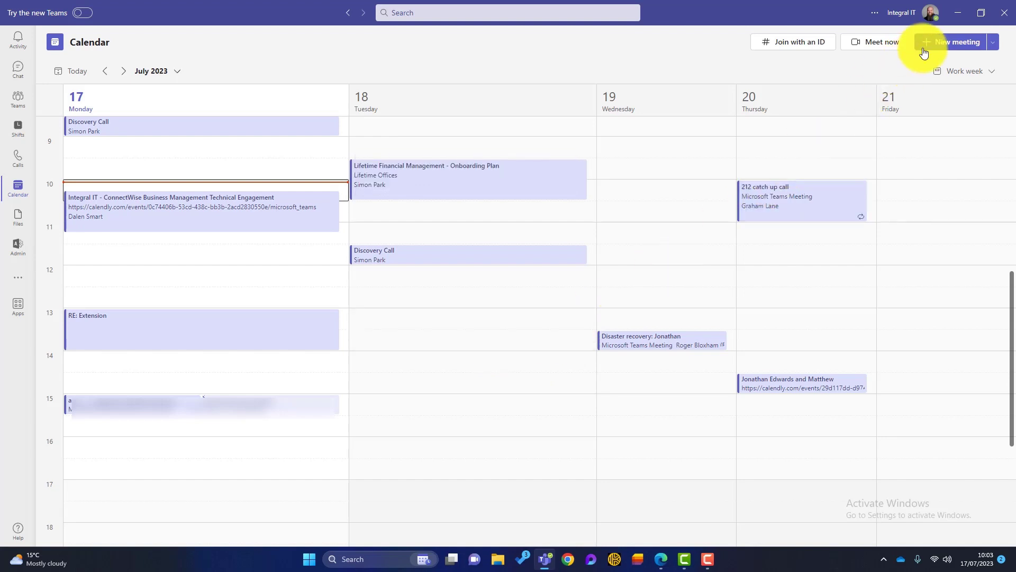
- Create and save 'Test Meeting' for 17/07/2023, 10:30–11:00, then view its details
click(953, 44)
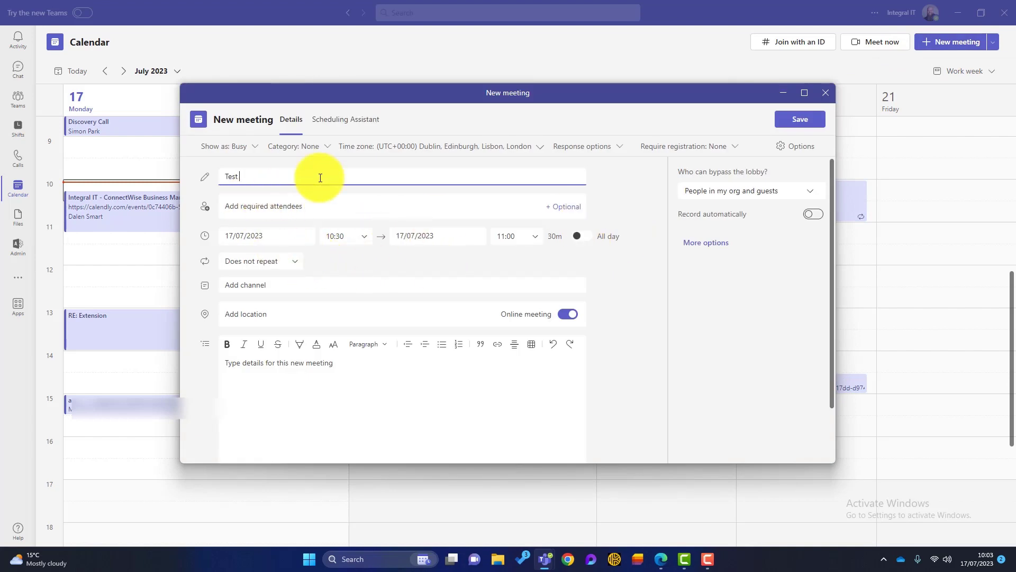
click(307, 203)
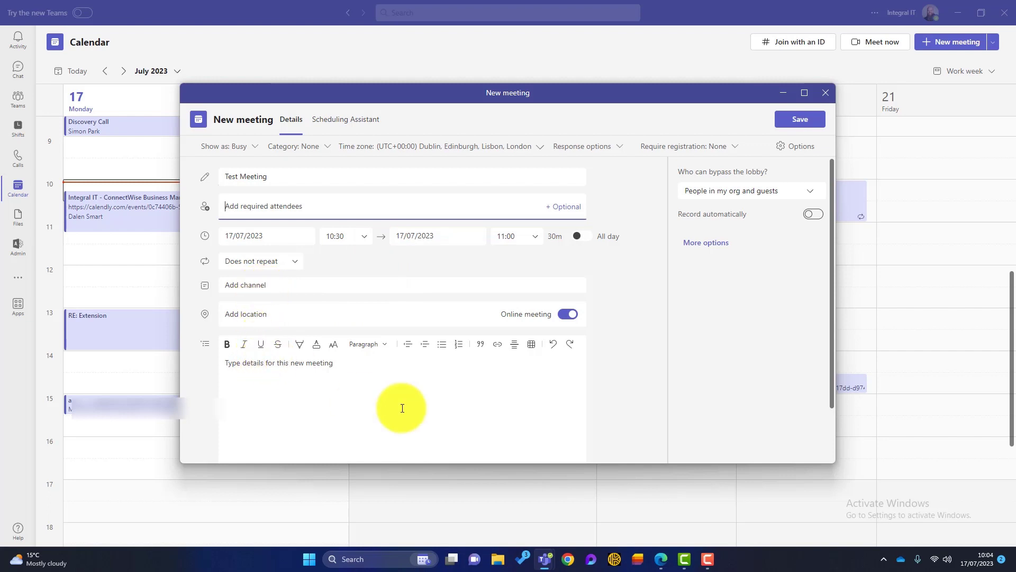
click(805, 121)
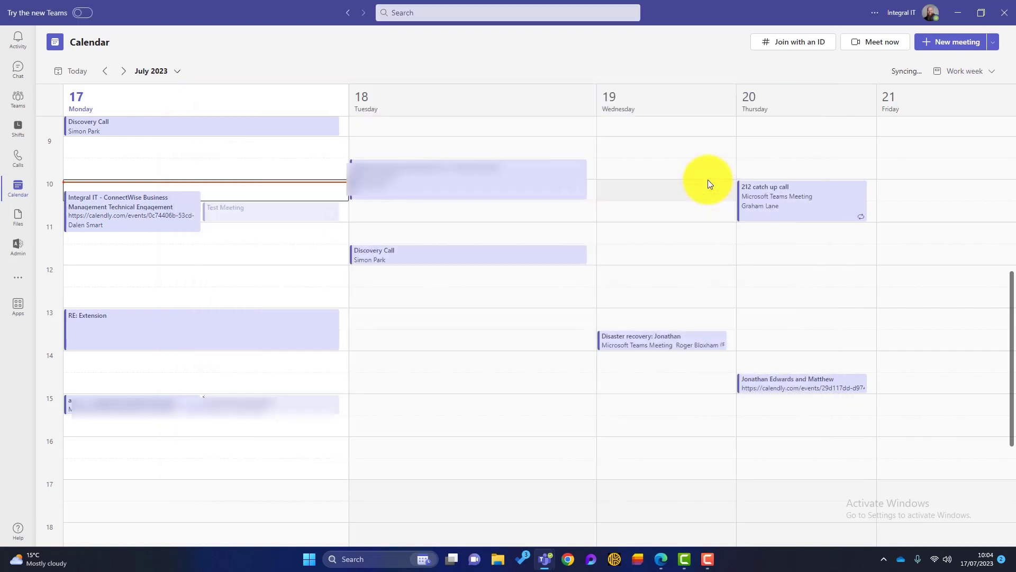
double_click(270, 217)
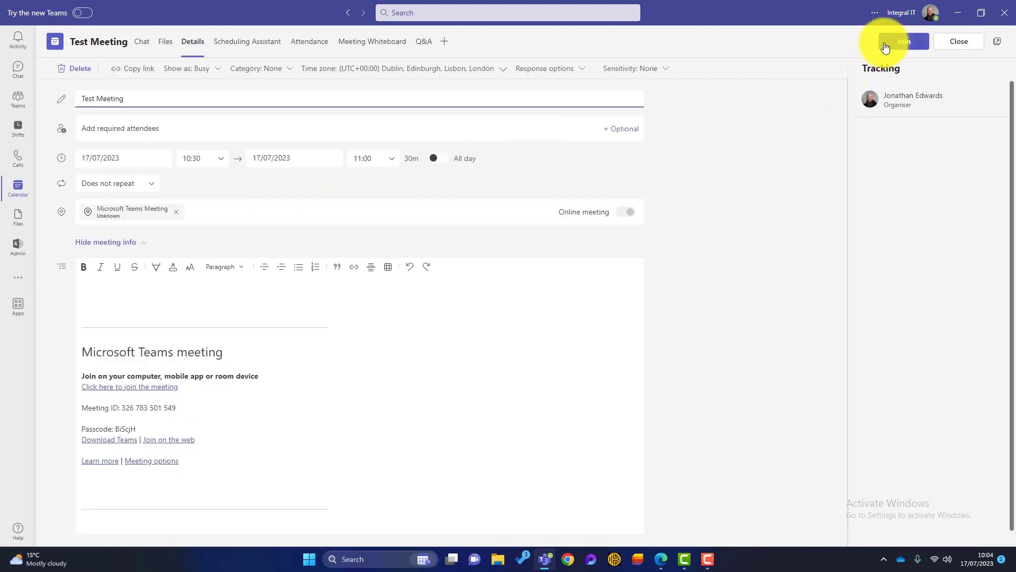
- Start joining Test Meeting and maximize the pre-join window
click(903, 42)
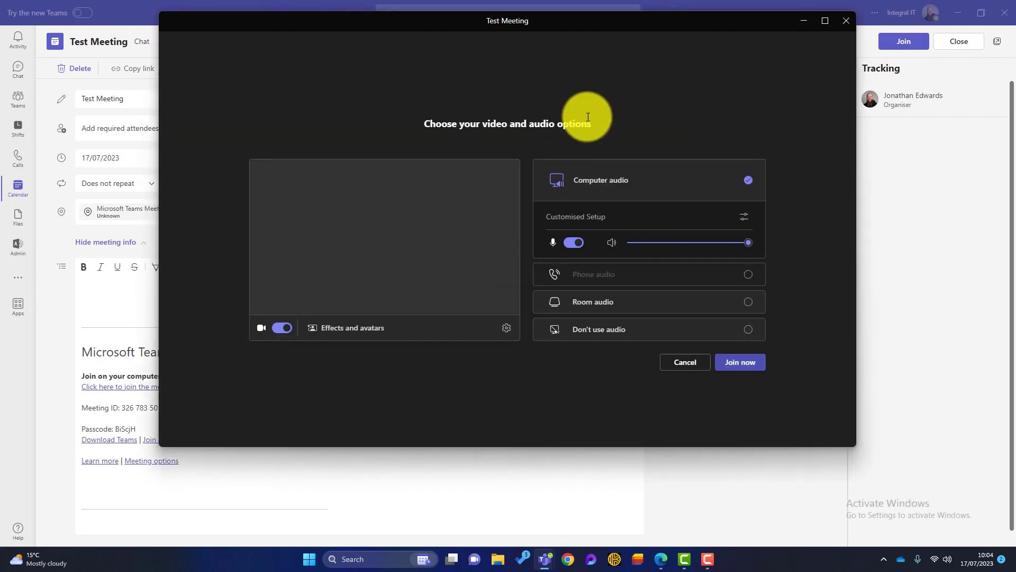
drag(603, 18, 601, 33)
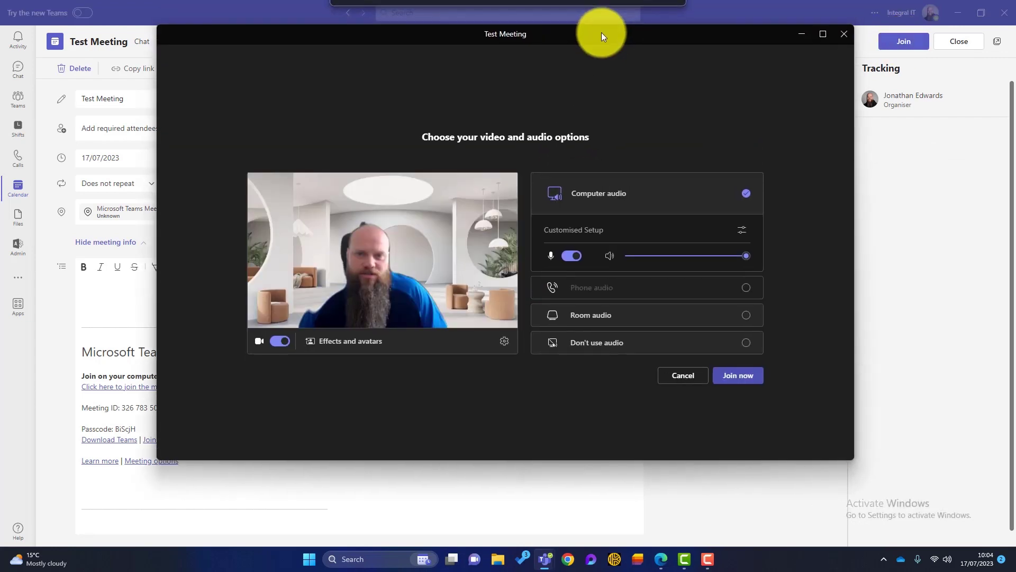
click(823, 33)
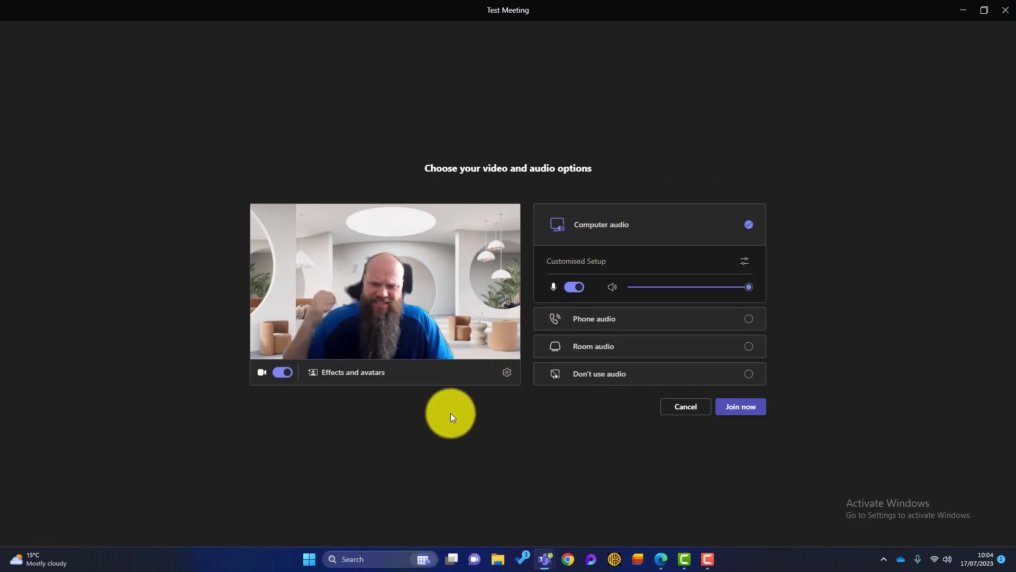
- Try None and Blur backgrounds, apply the office-room background, and enter the meeting
click(348, 377)
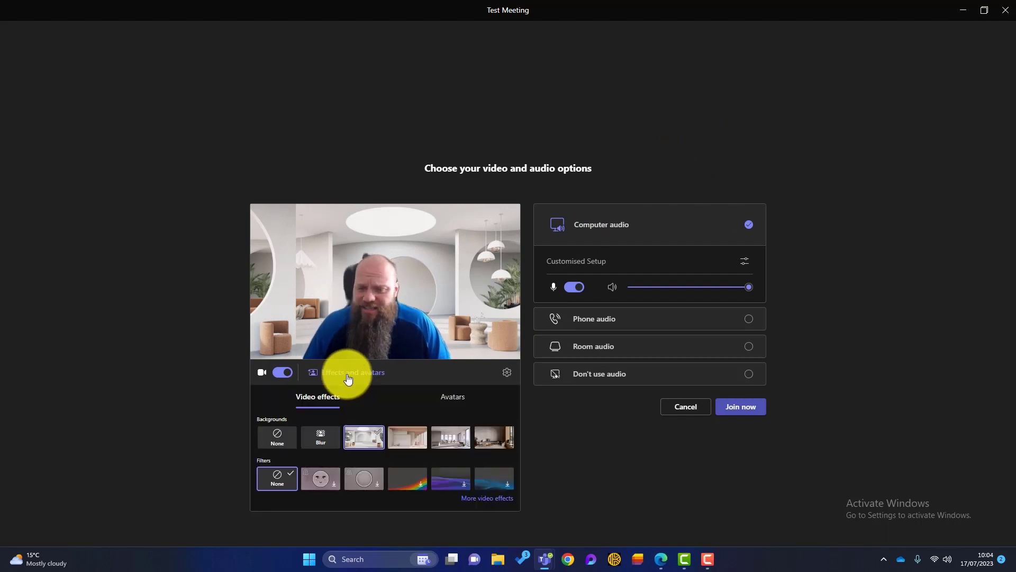
click(272, 444)
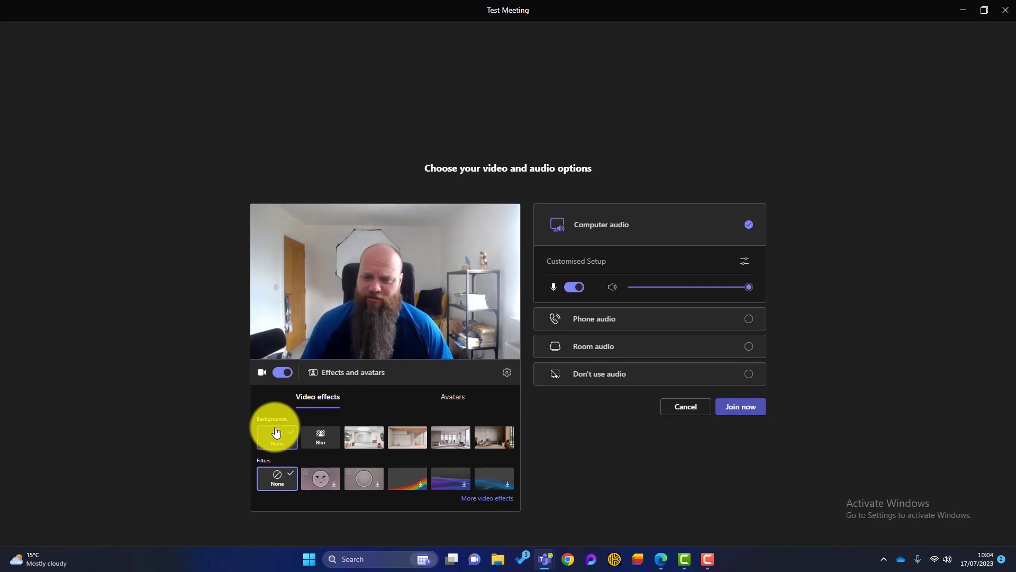
click(330, 445)
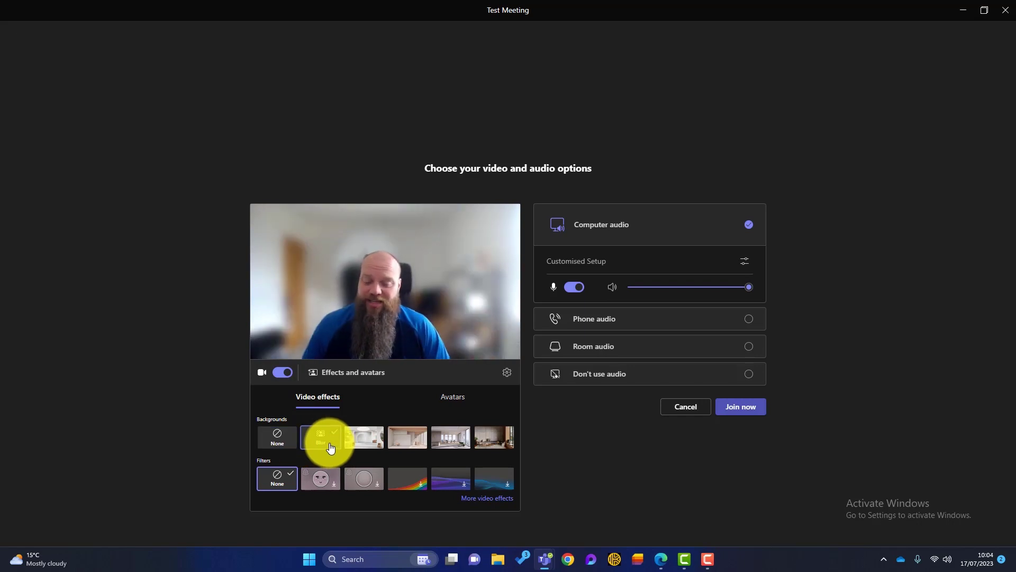
click(364, 439)
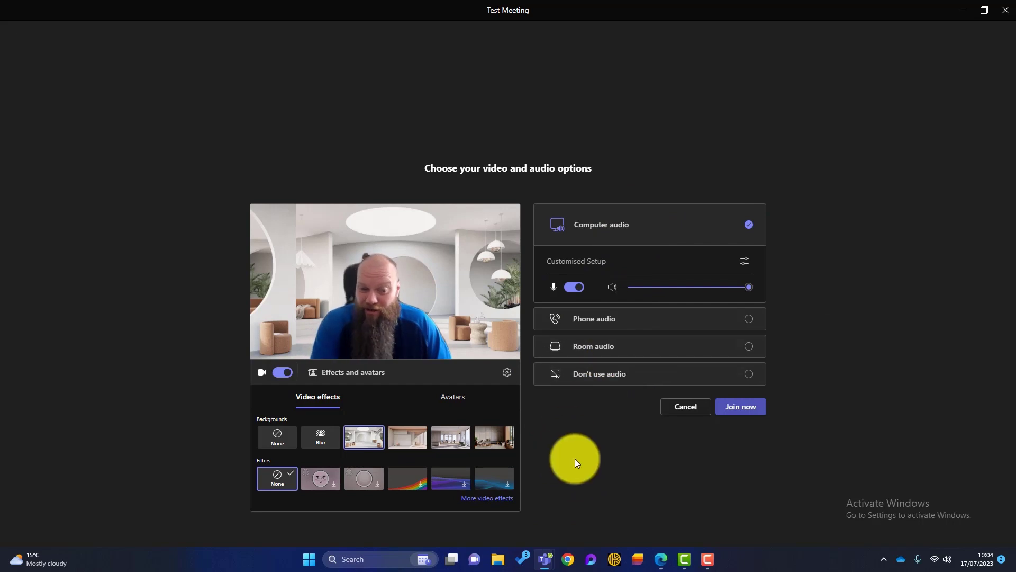
click(738, 415)
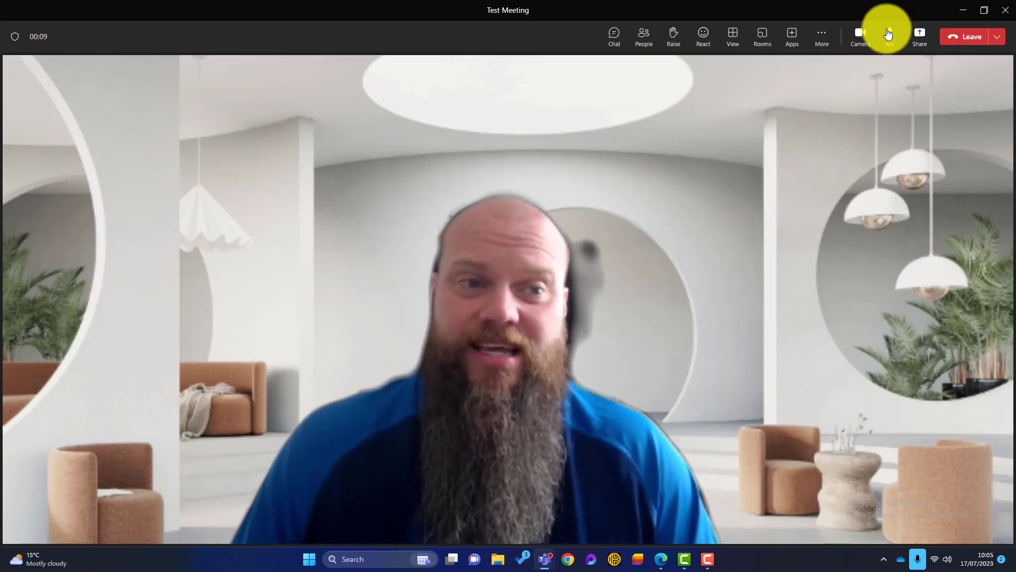
- After checking the Share options, post 'I am talking this' in the meeting chat
click(920, 36)
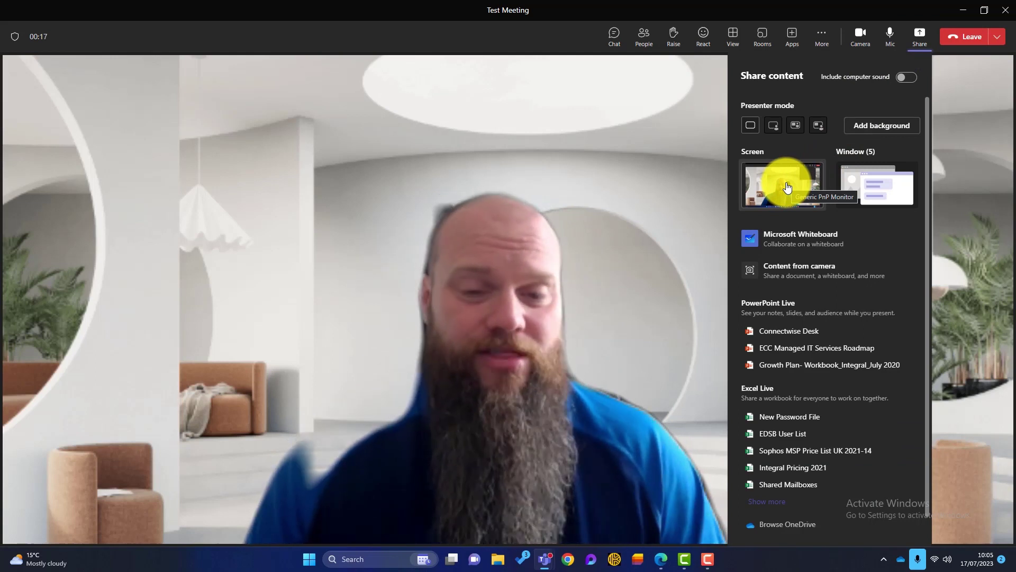
click(666, 227)
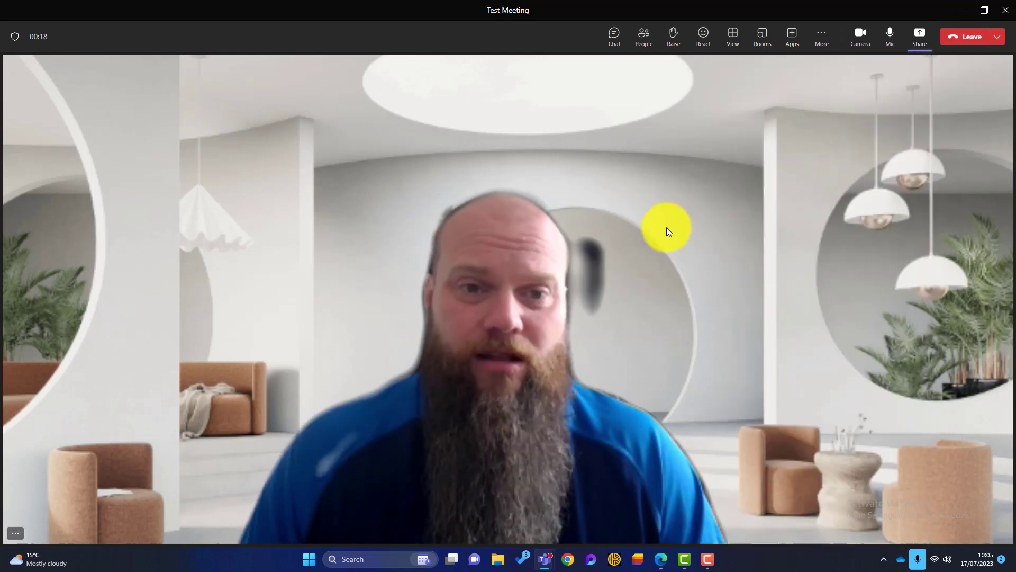
click(616, 39)
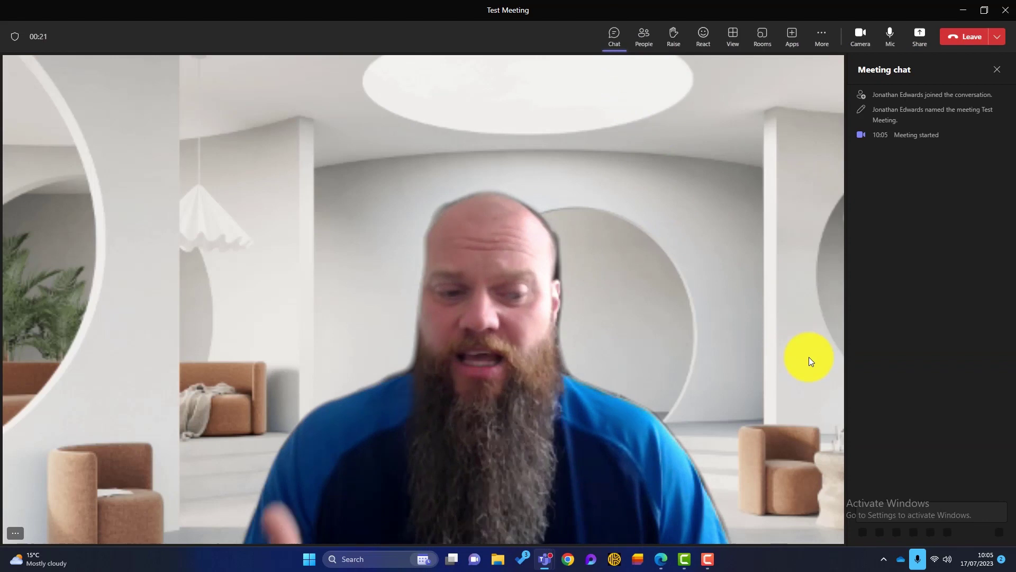
text(I am)
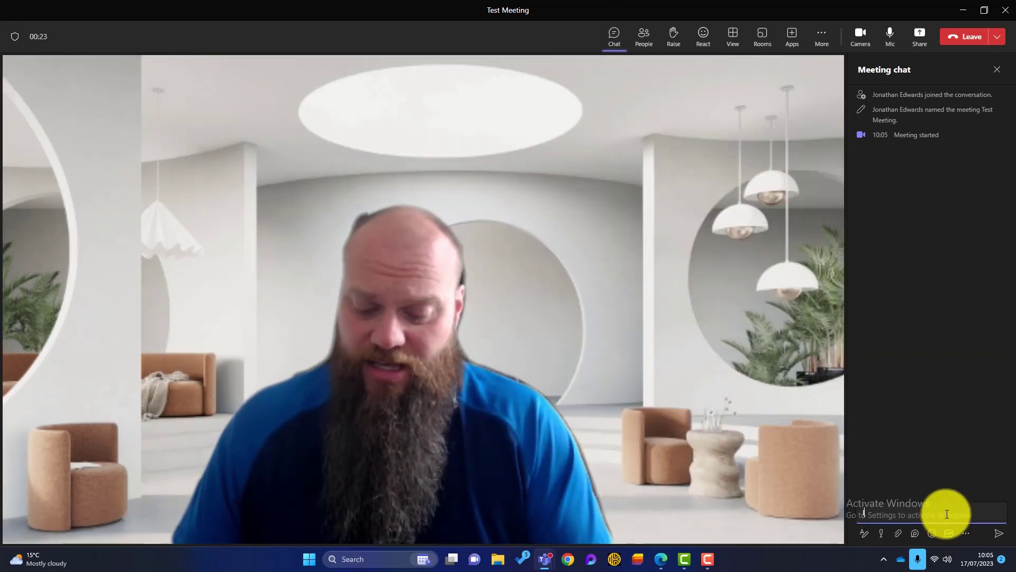
text( talking this)
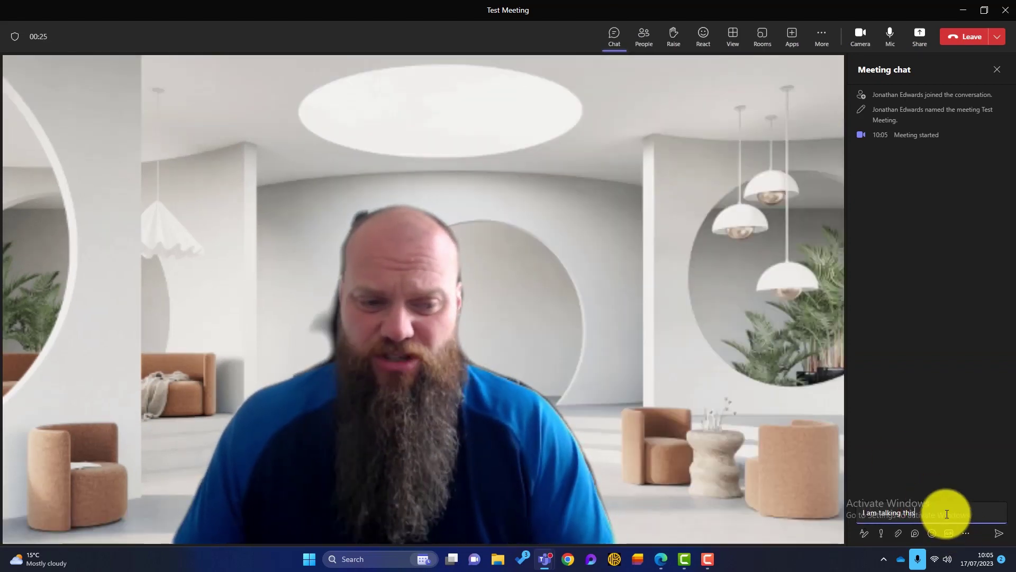
key(Return)
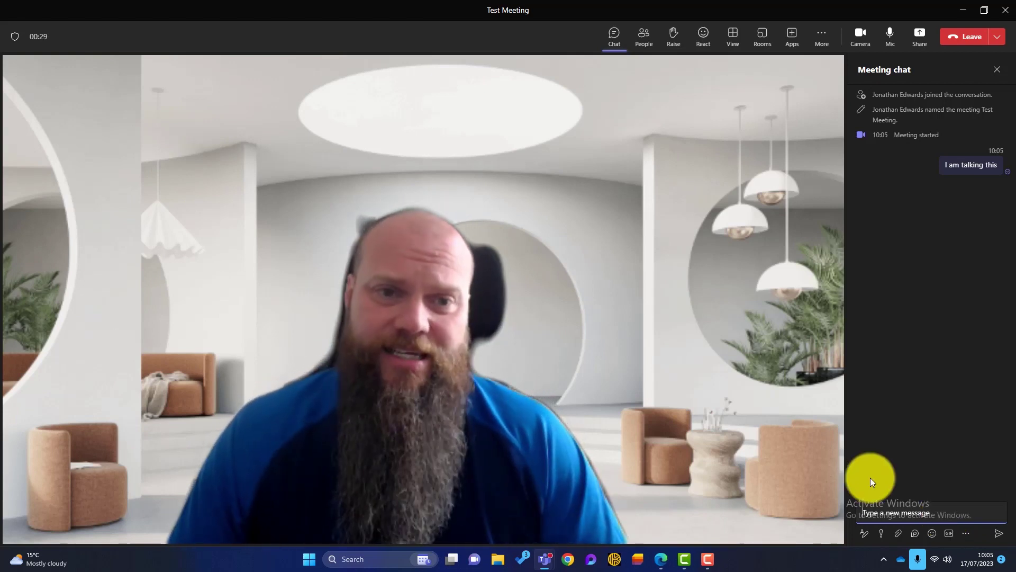
- Leave Test Meeting, close its details, and browse the Integral IT documents in Files
click(963, 40)
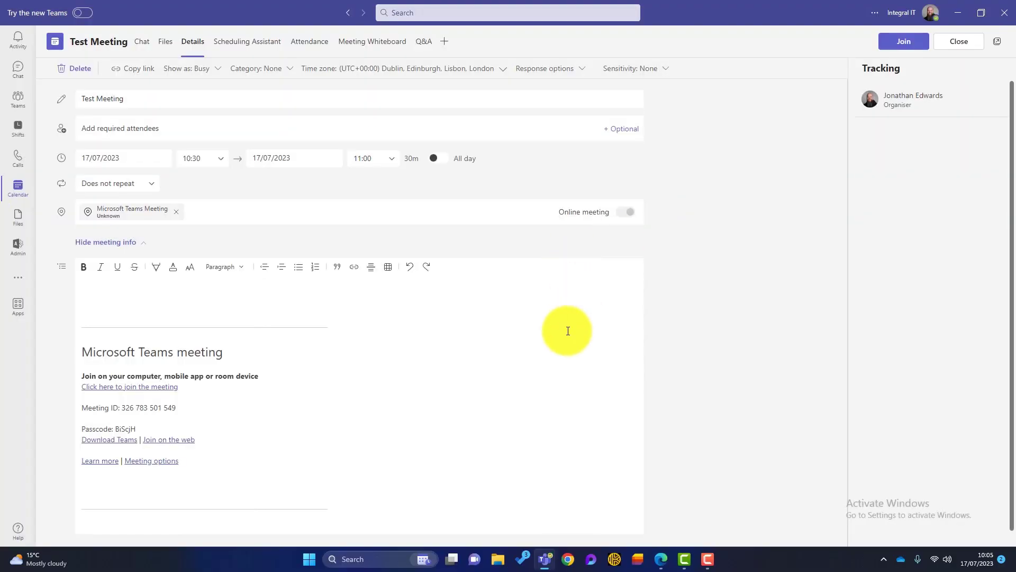
click(972, 49)
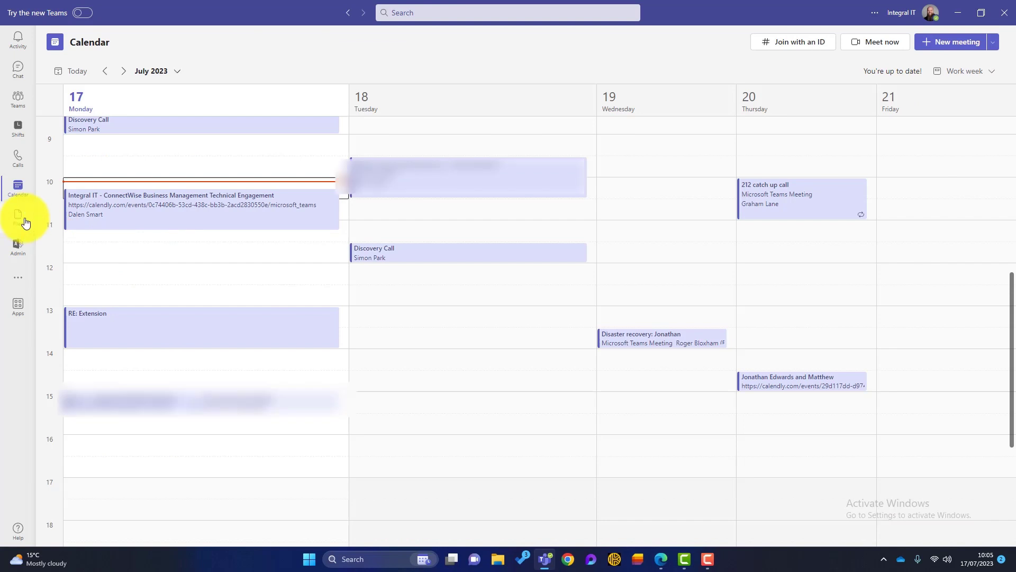
click(25, 223)
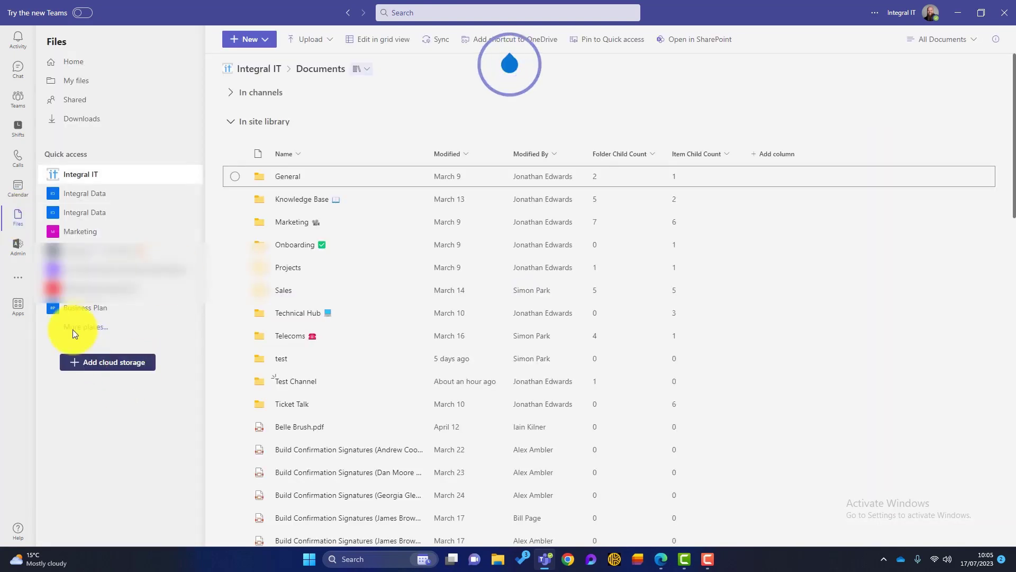